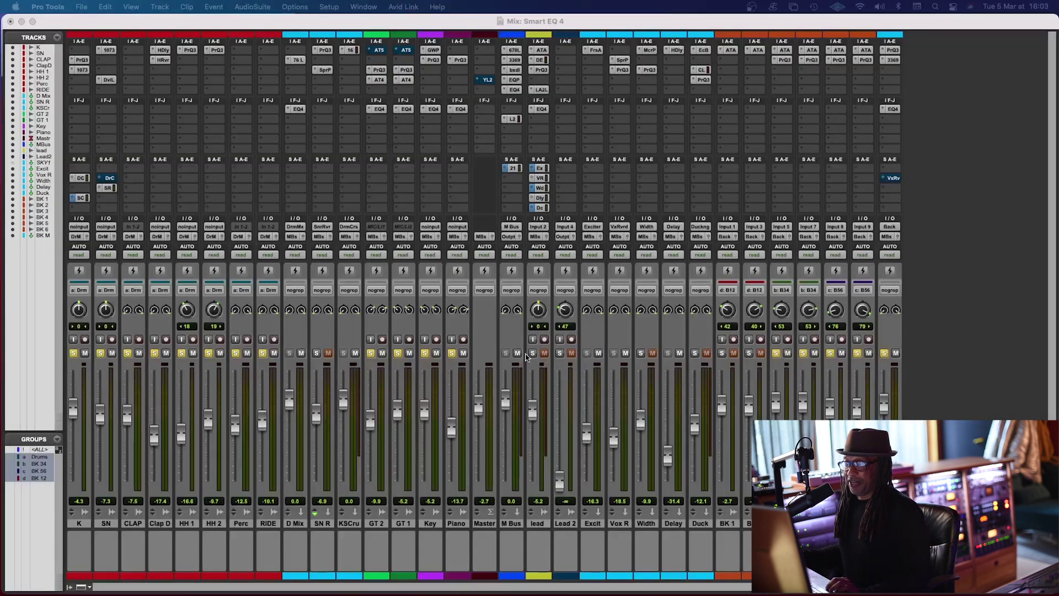
Solo the lead track and nudge its fader up from -3.3 dB to -2.7 dB.
{"action": "left_click", "coordinate": [531, 353]}
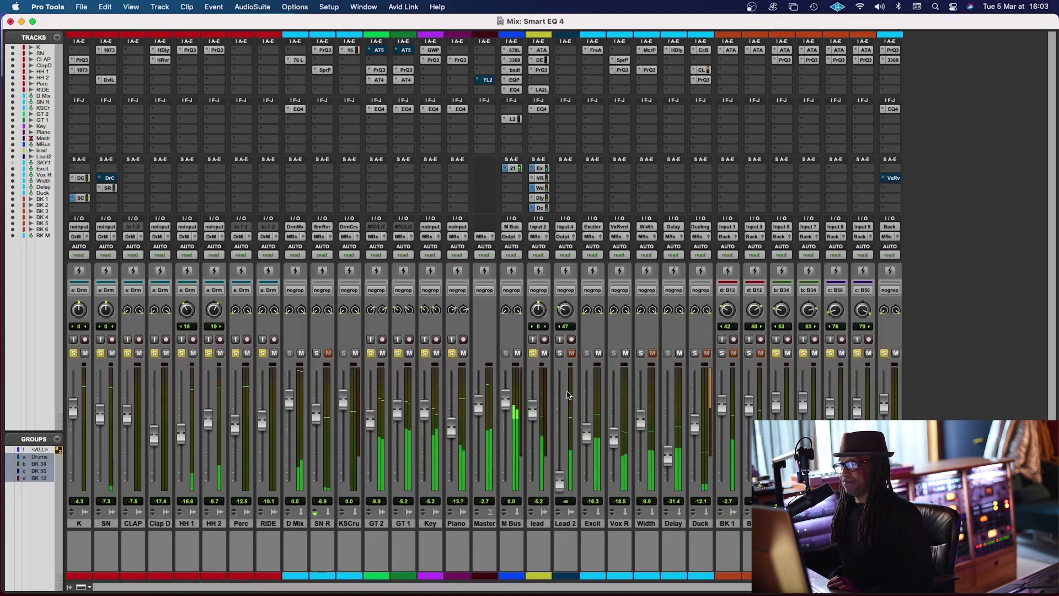
{"action": "left_click_drag", "start_coordinate": [531, 420], "coordinate": [538, 418]}
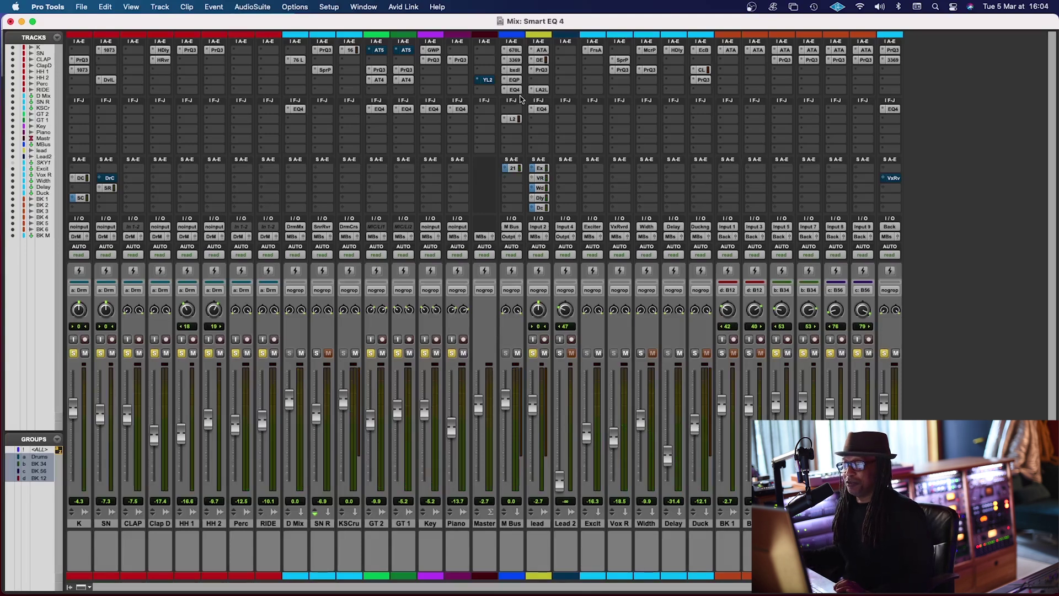
{"action": "left_click", "coordinate": [297, 111]}
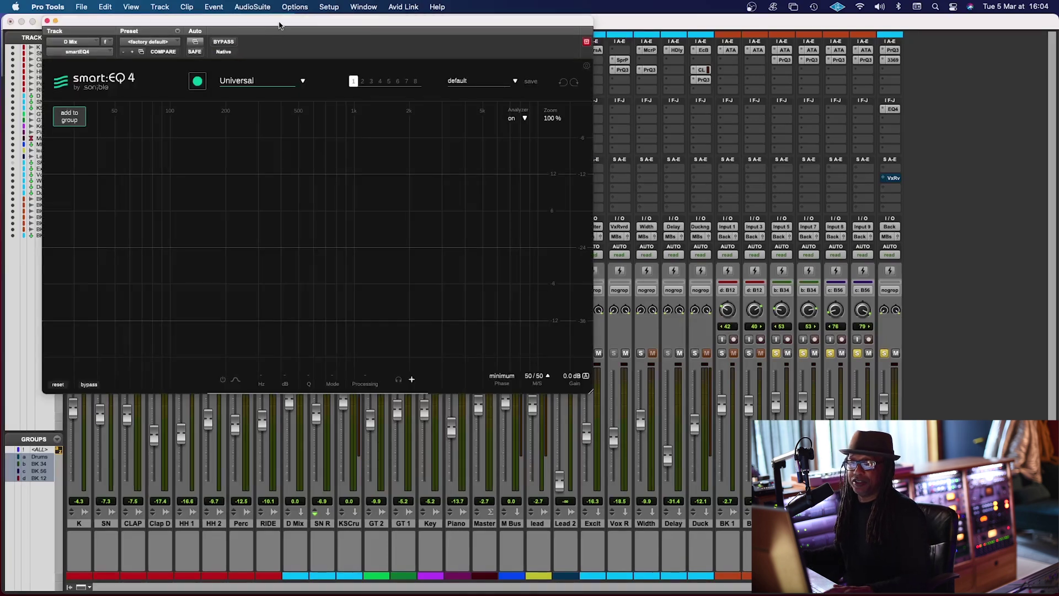
{"action": "left_click_drag", "start_coordinate": [279, 26], "coordinate": [277, 26]}
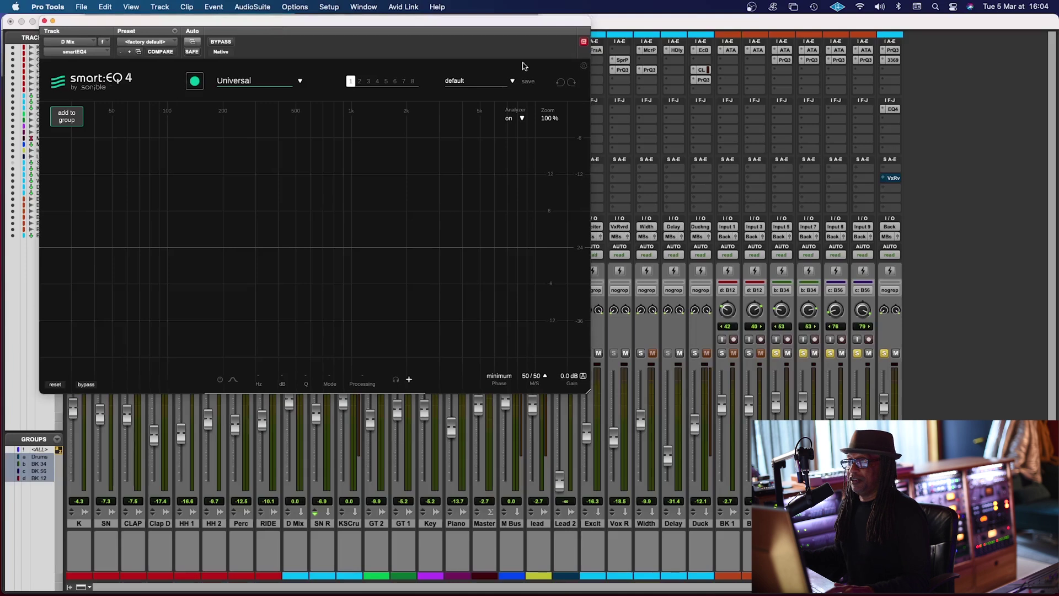
{"action": "left_click", "coordinate": [585, 67]}
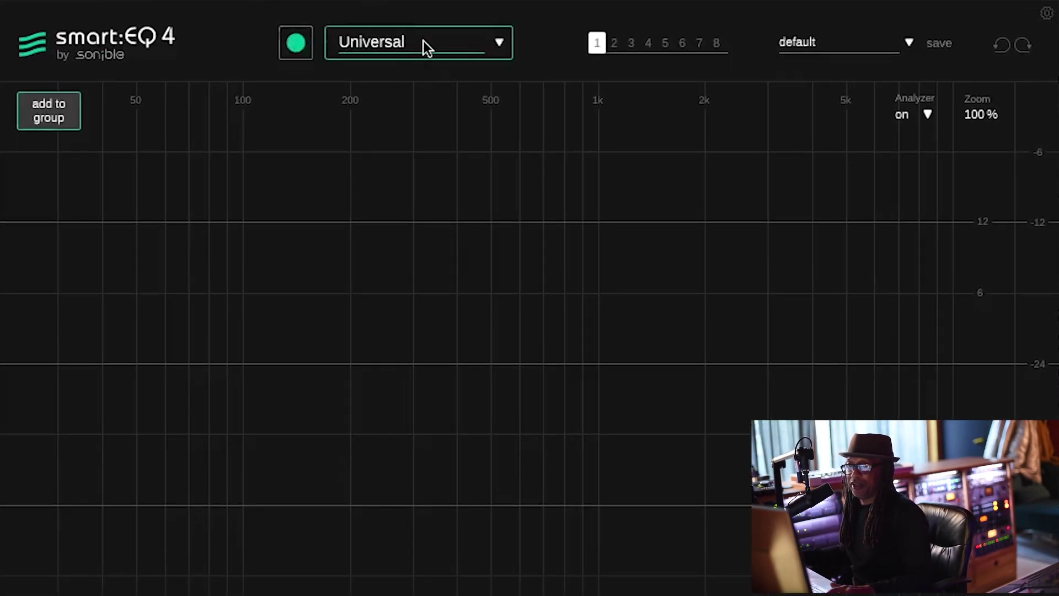
{"action": "left_click", "coordinate": [495, 40]}
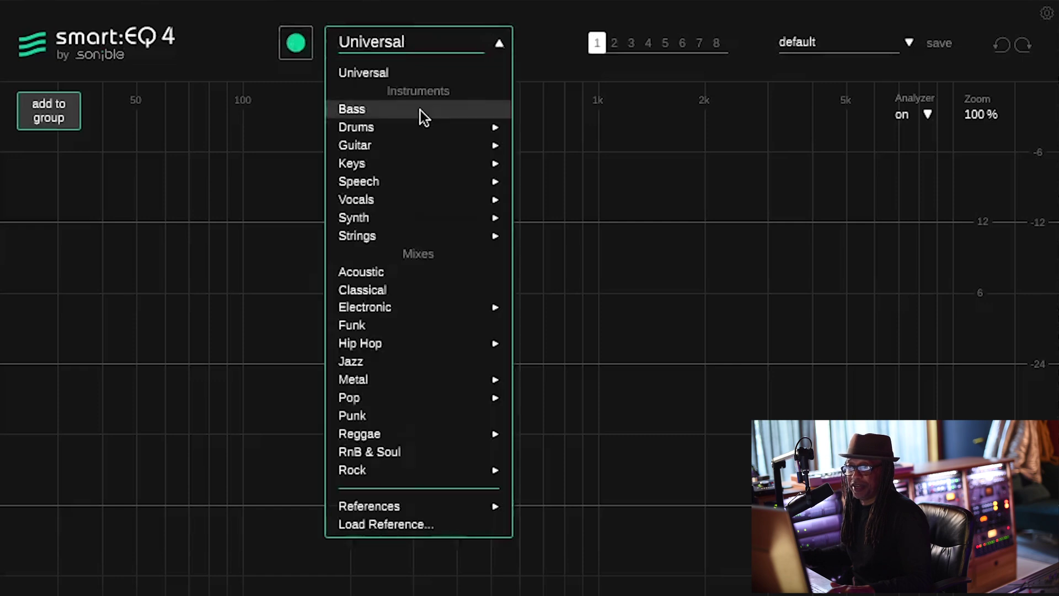
{"action": "mouse_move", "coordinate": [419, 127]}
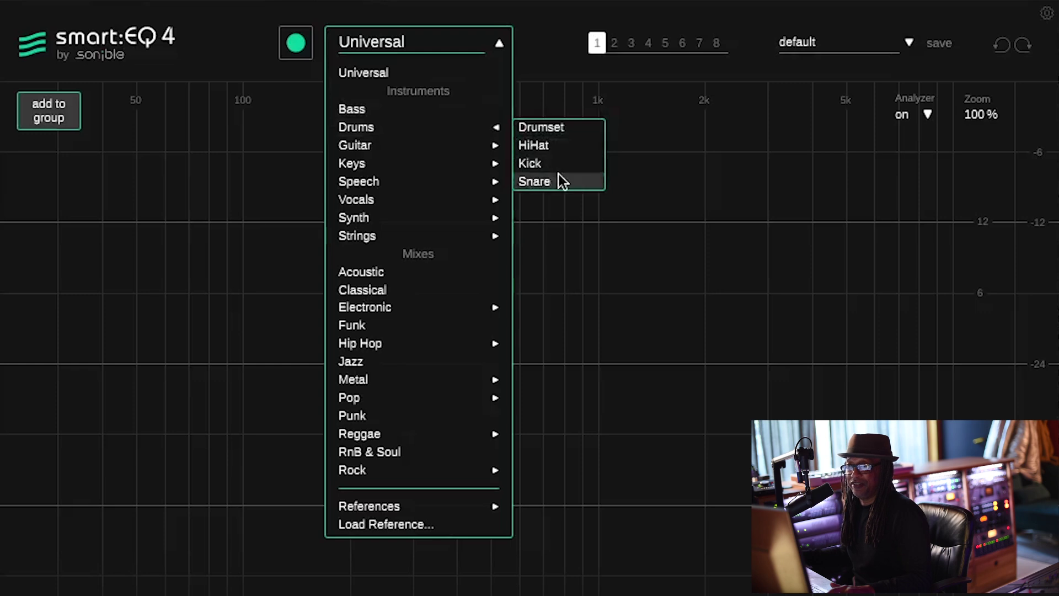
{"action": "mouse_move", "coordinate": [407, 146]}
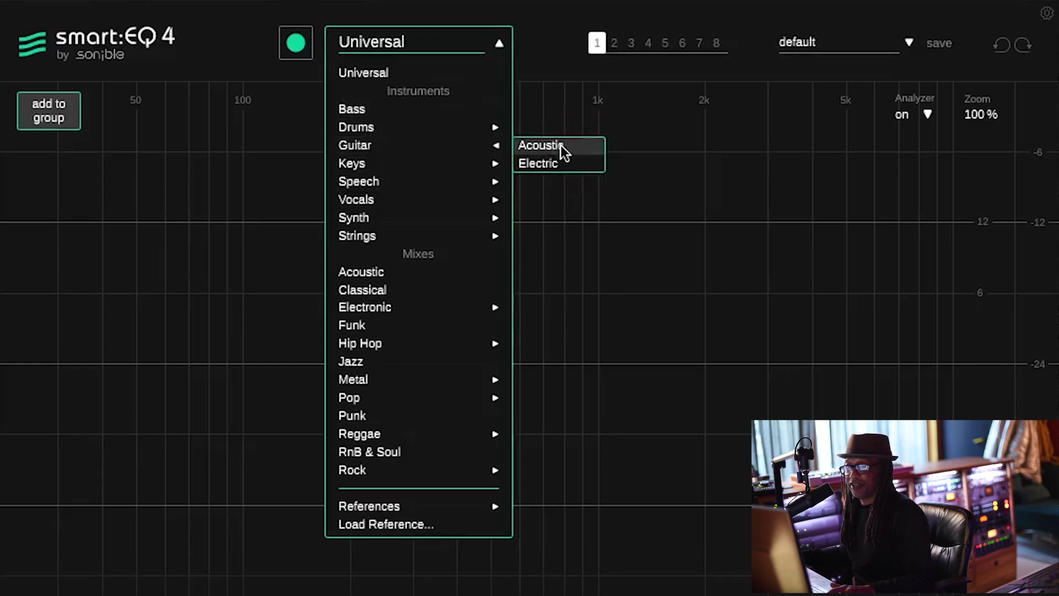
{"action": "mouse_move", "coordinate": [393, 177]}
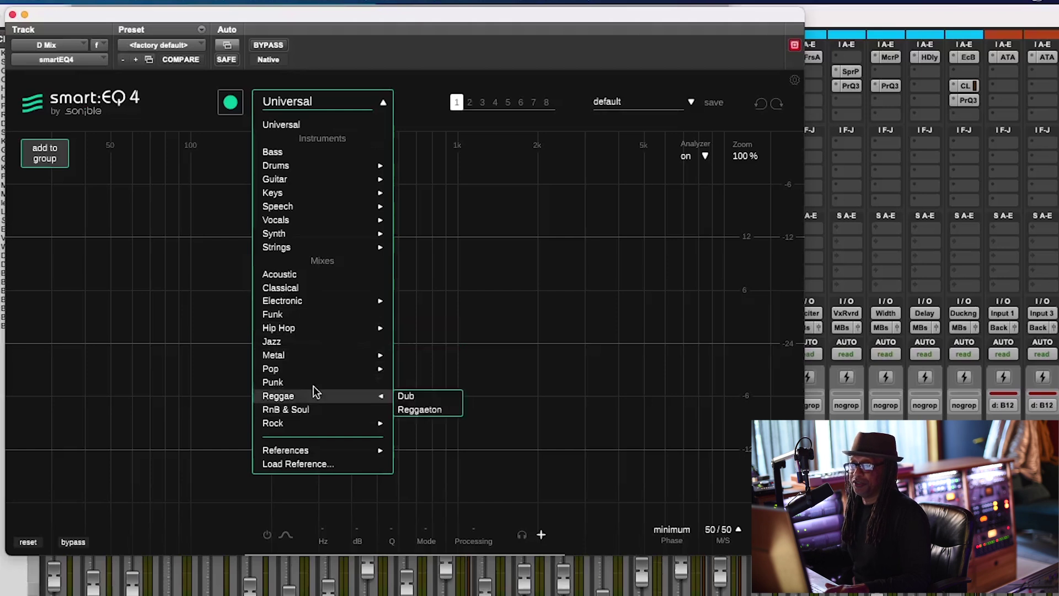
{"action": "left_click", "coordinate": [423, 100]}
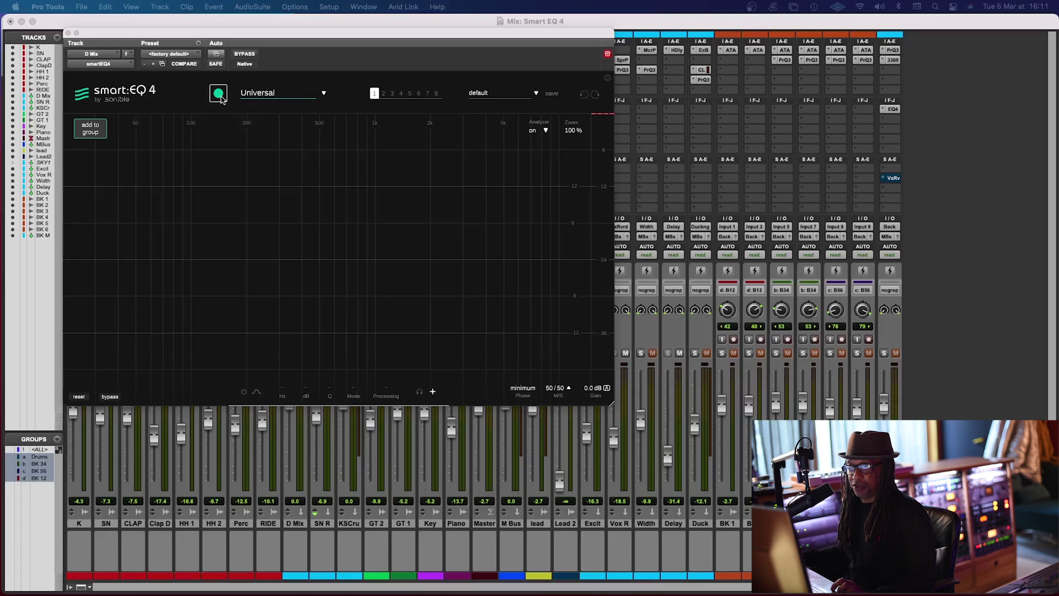
Apply the Drums | Drumset profile to D Mix's smart:EQ 4 and learn a smart:filter from the drums.
{"action": "left_click", "coordinate": [278, 97]}
{"action": "mouse_move", "coordinate": [269, 137]}
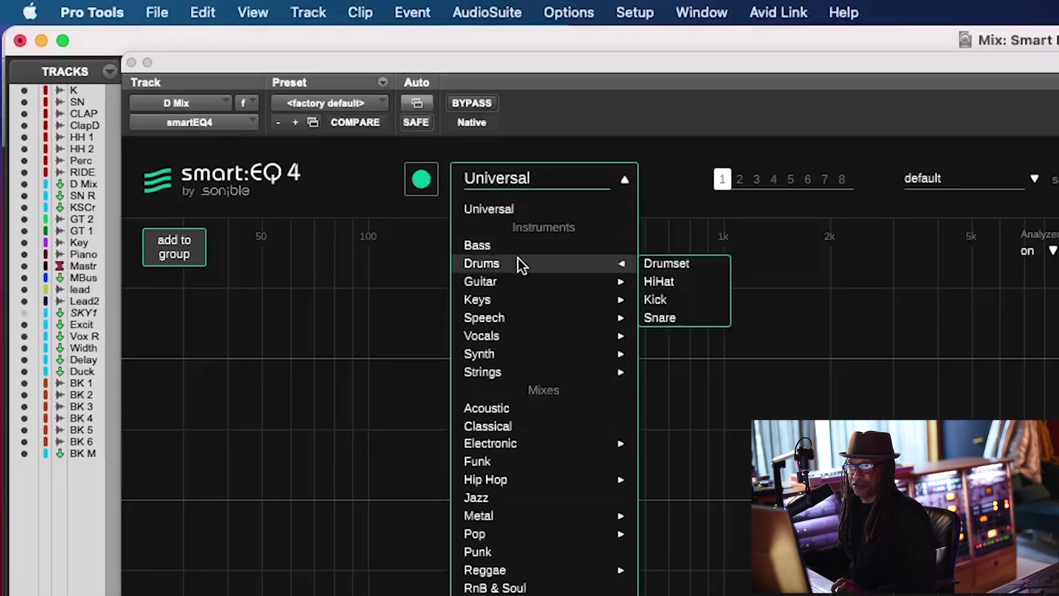
{"action": "left_click", "coordinate": [693, 262]}
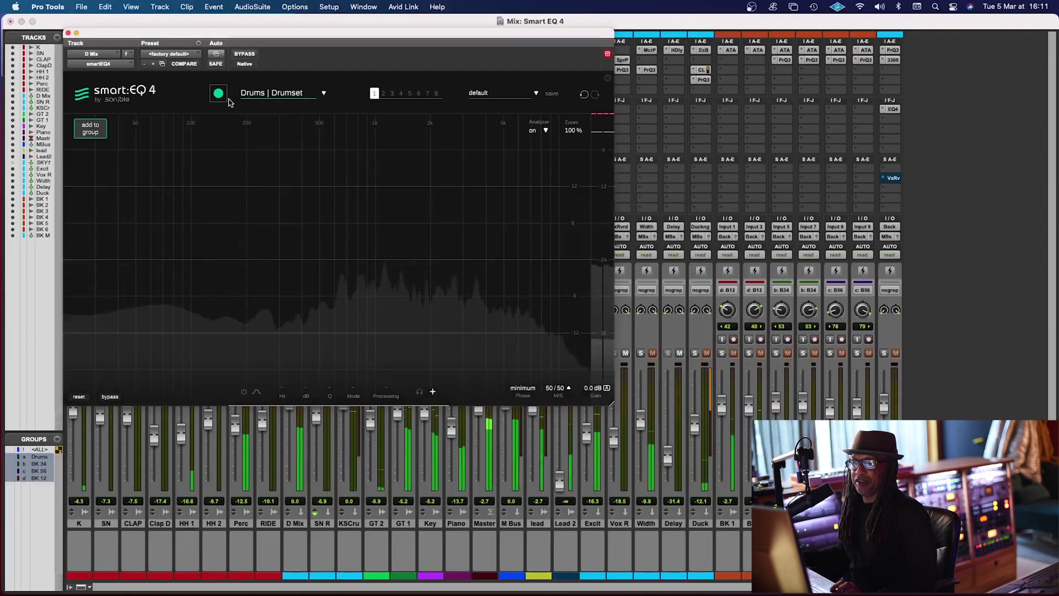
{"action": "left_click", "coordinate": [219, 94]}
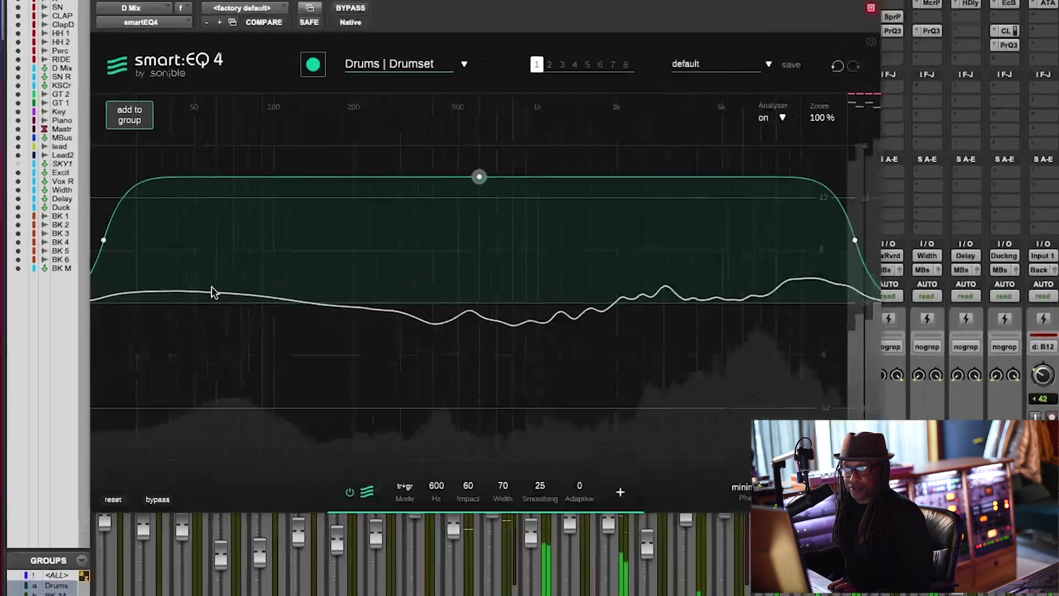
Add EQ band #1 and place it at 60 Hz with a 2.6 dB boost.
{"action": "double_click", "coordinate": [210, 295]}
{"action": "left_click_drag", "start_coordinate": [209, 293], "coordinate": [209, 285]}
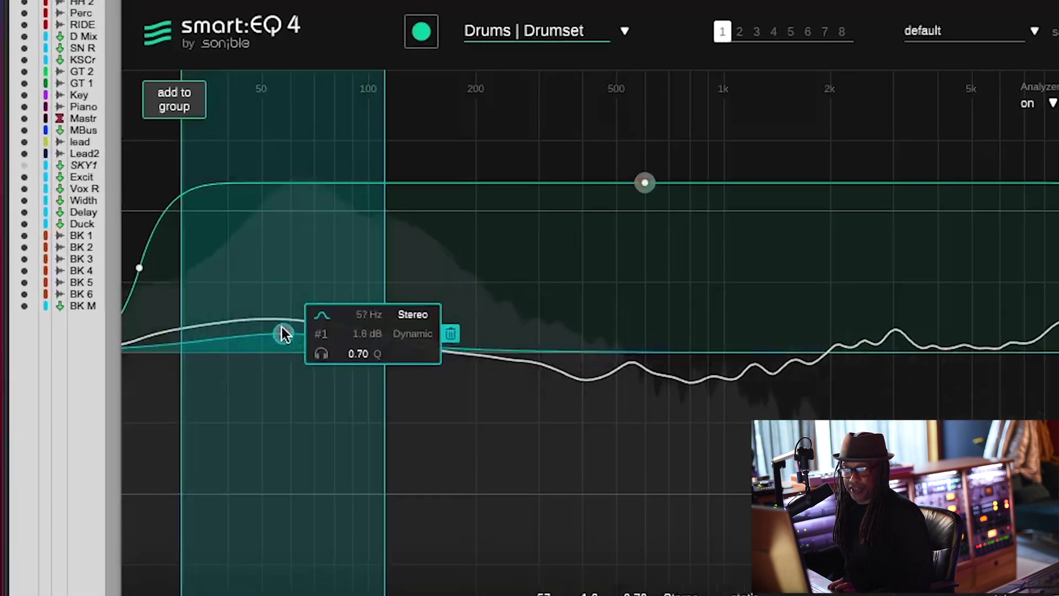
{"action": "left_click_drag", "start_coordinate": [282, 328], "coordinate": [288, 317]}
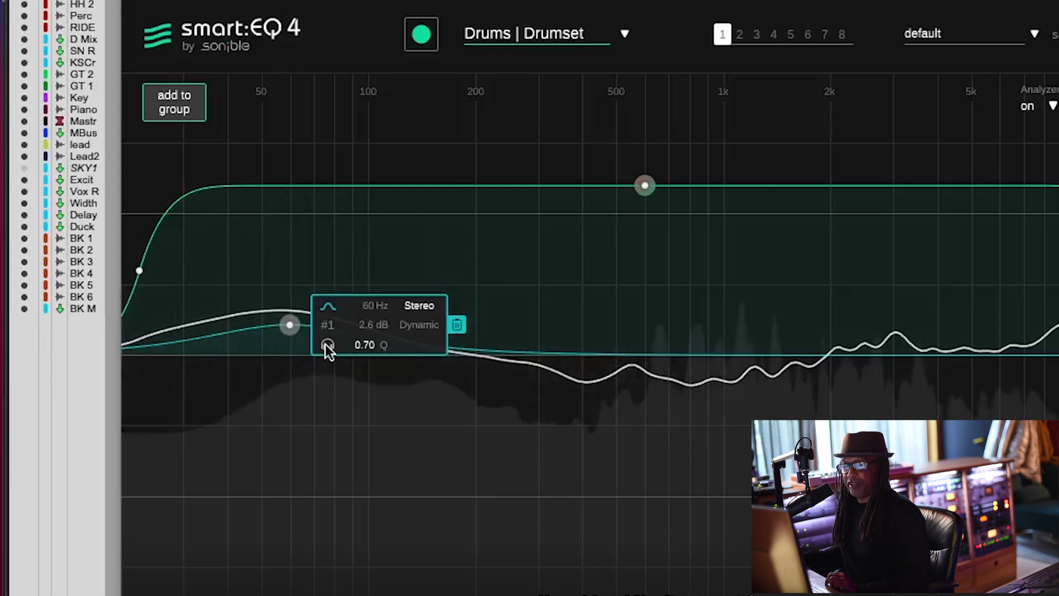
Try low shelf, bell and high-pass shapes on band #1, settling on bell.
{"action": "mouse_move", "coordinate": [331, 305]}
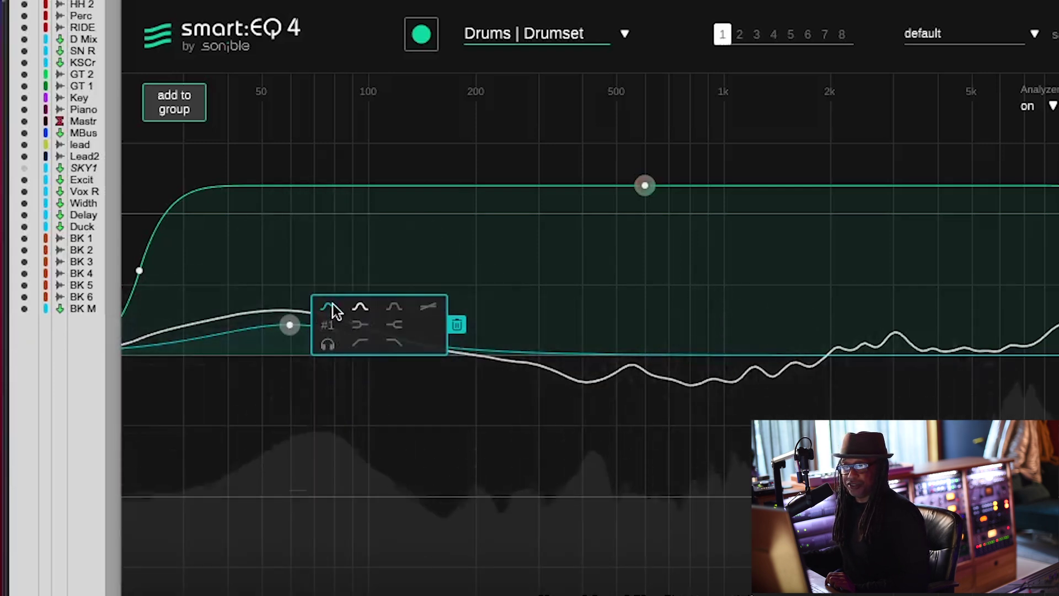
{"action": "left_click", "coordinate": [361, 323]}
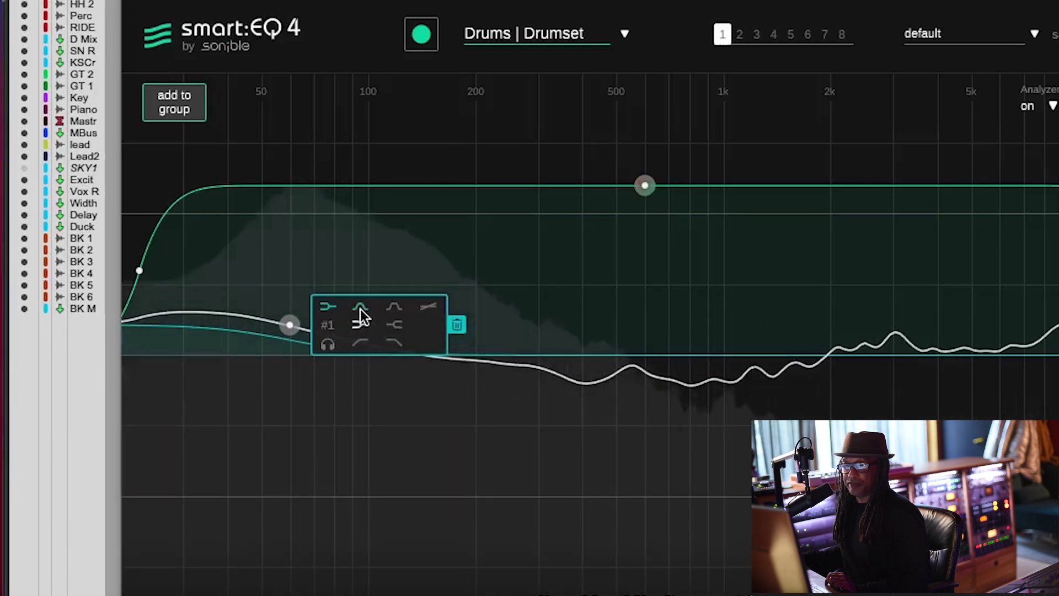
{"action": "left_click", "coordinate": [362, 307]}
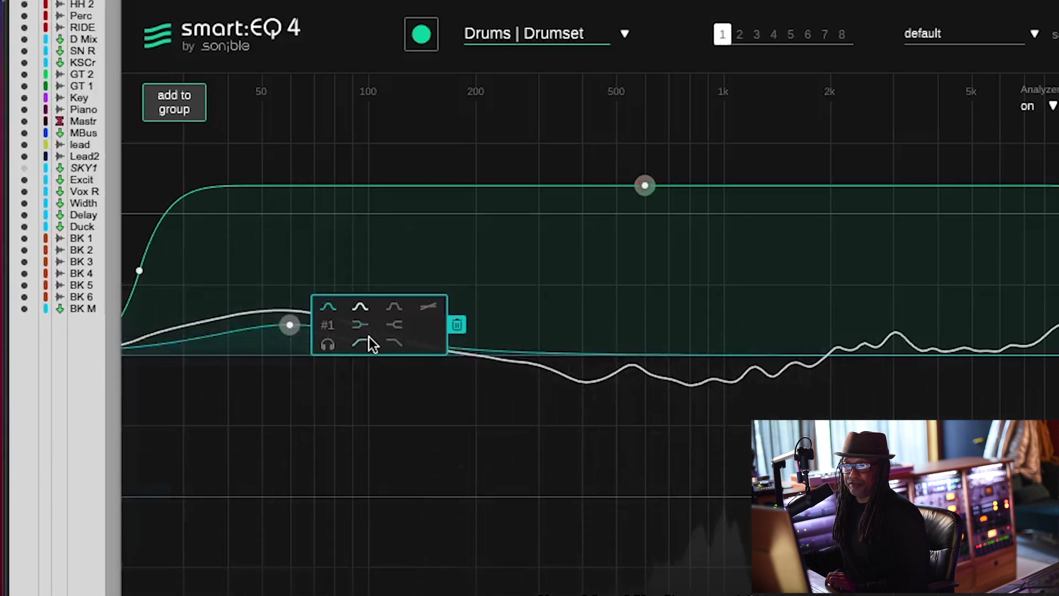
{"action": "left_click", "coordinate": [369, 337]}
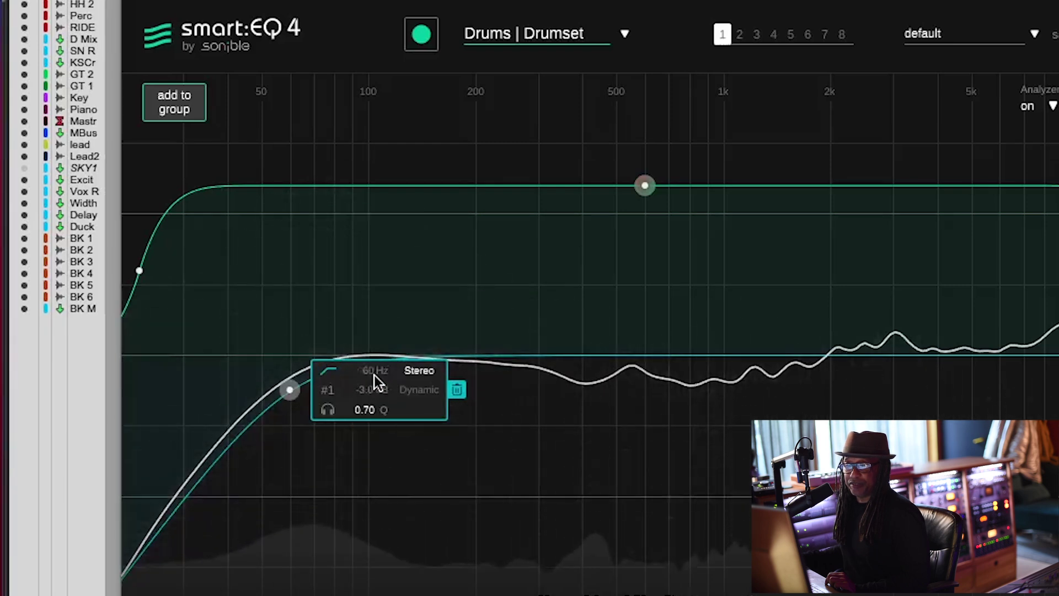
{"action": "mouse_move", "coordinate": [326, 372]}
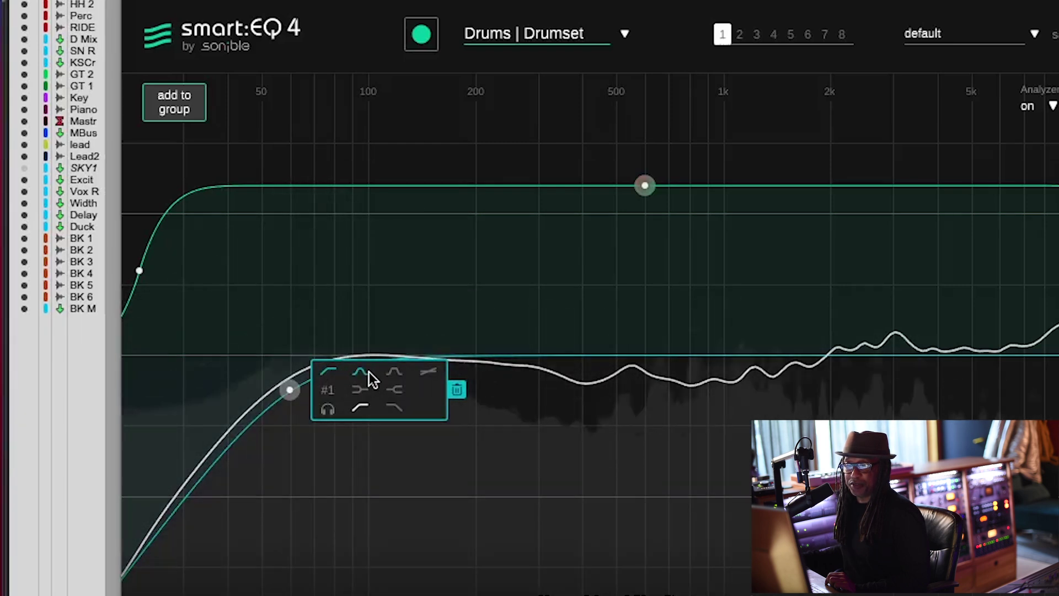
{"action": "left_click", "coordinate": [369, 372]}
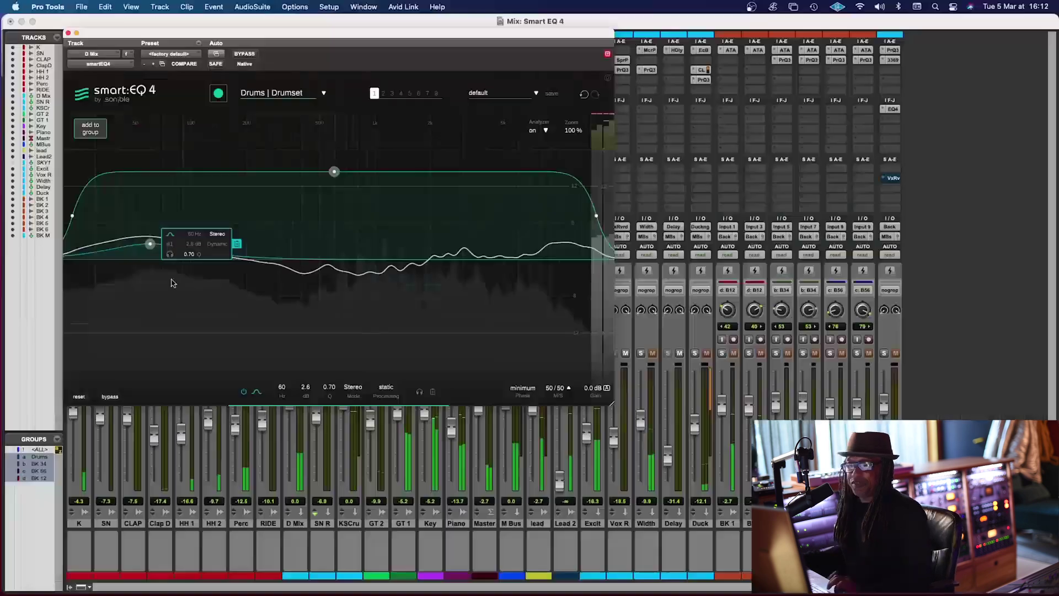
Make band #1 a dynamic 3.4 dB boost with a 4.0:1 ratio, then toggle it off and on to compare.
{"action": "left_click", "coordinate": [217, 243]}
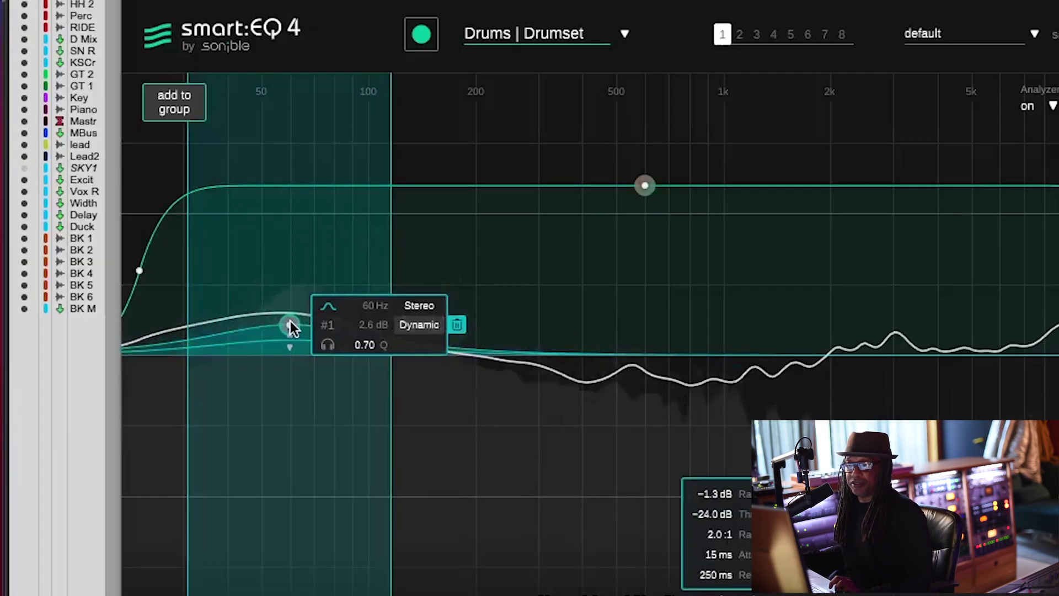
{"action": "left_click_drag", "start_coordinate": [289, 320], "coordinate": [289, 313]}
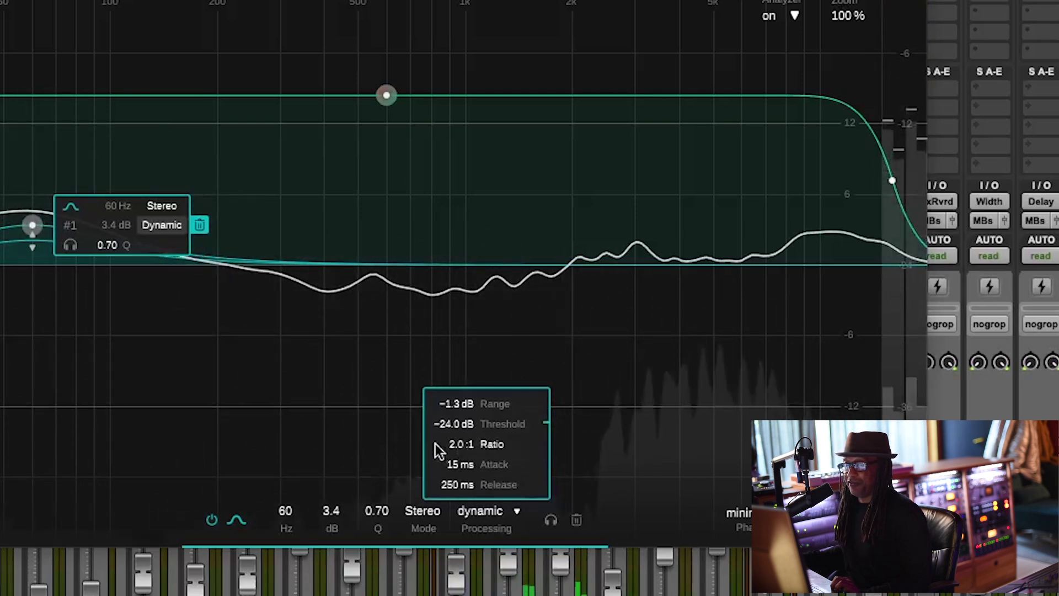
{"action": "double_click", "coordinate": [457, 445]}
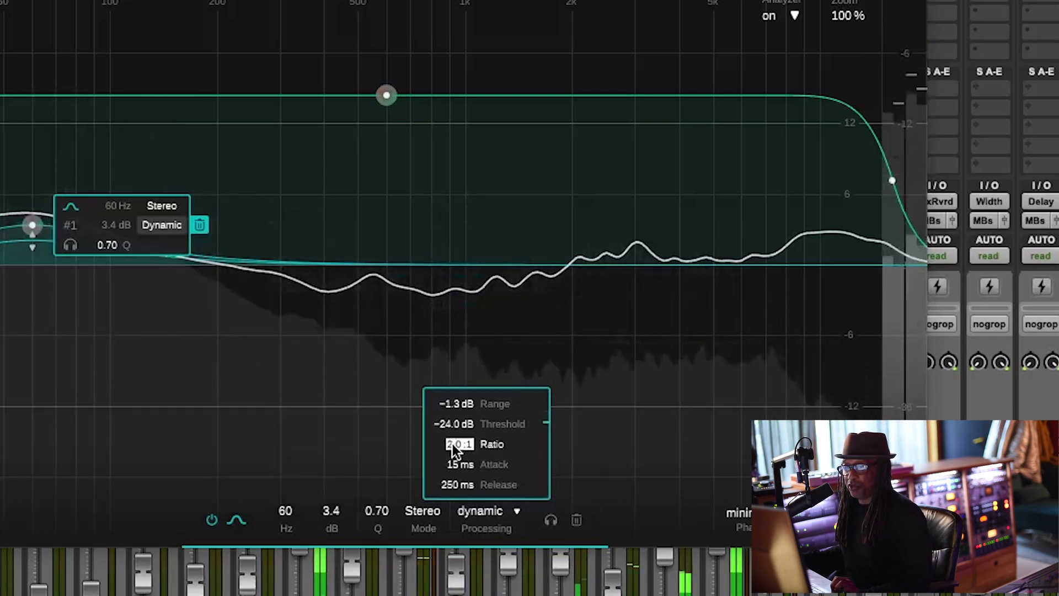
{"action": "type", "text": "4"}
{"action": "key", "text": "Return"}
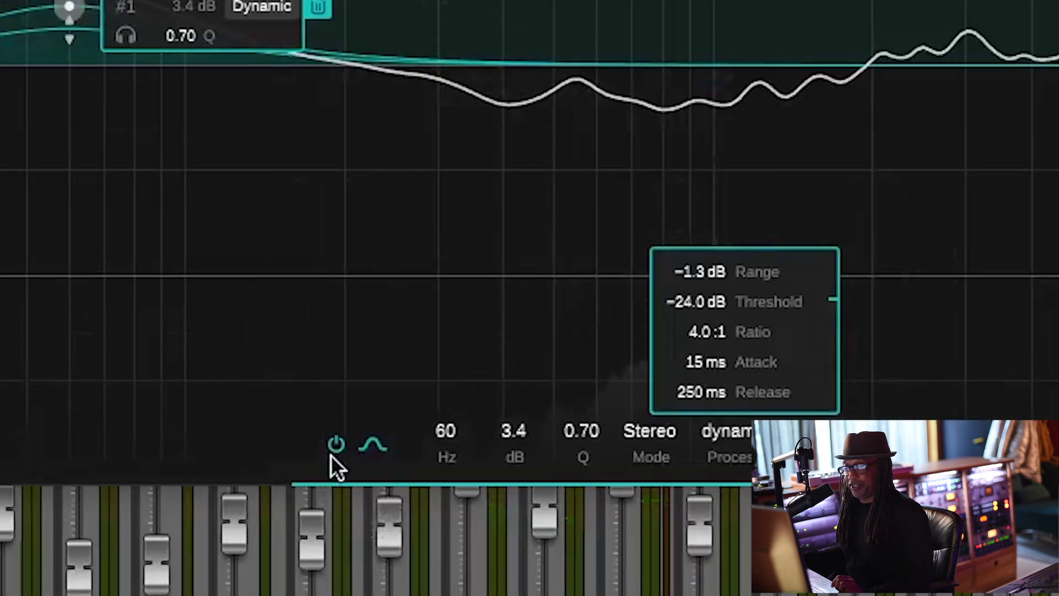
{"action": "left_click", "coordinate": [332, 452]}
{"action": "left_click", "coordinate": [332, 449]}
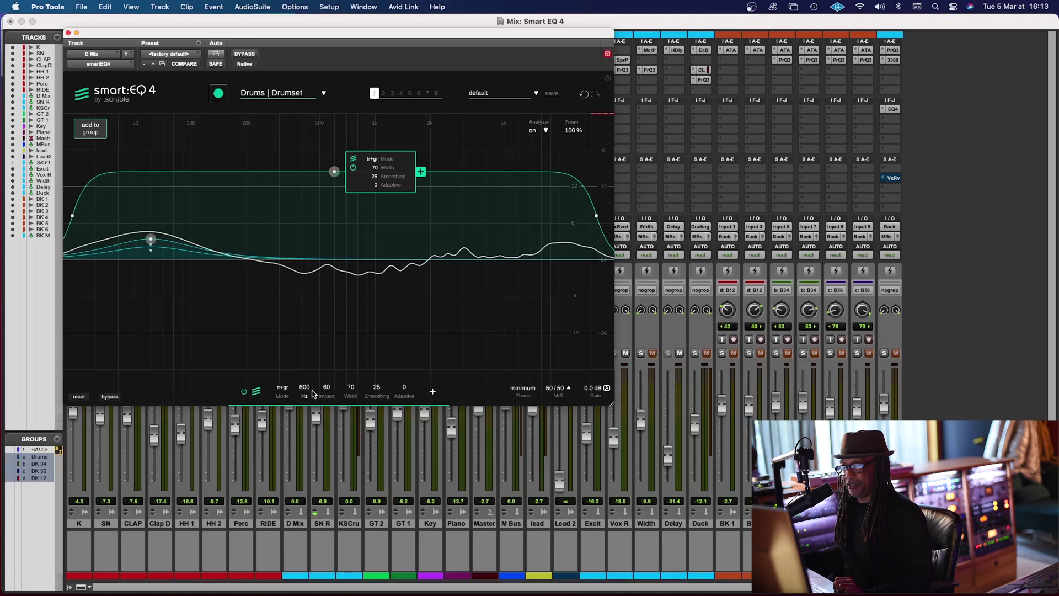
Sweep the smart:filter frequency, then flip it into a 611 Hz boost with Impact raised to 60.
{"action": "left_click_drag", "start_coordinate": [334, 171], "coordinate": [378, 171]}
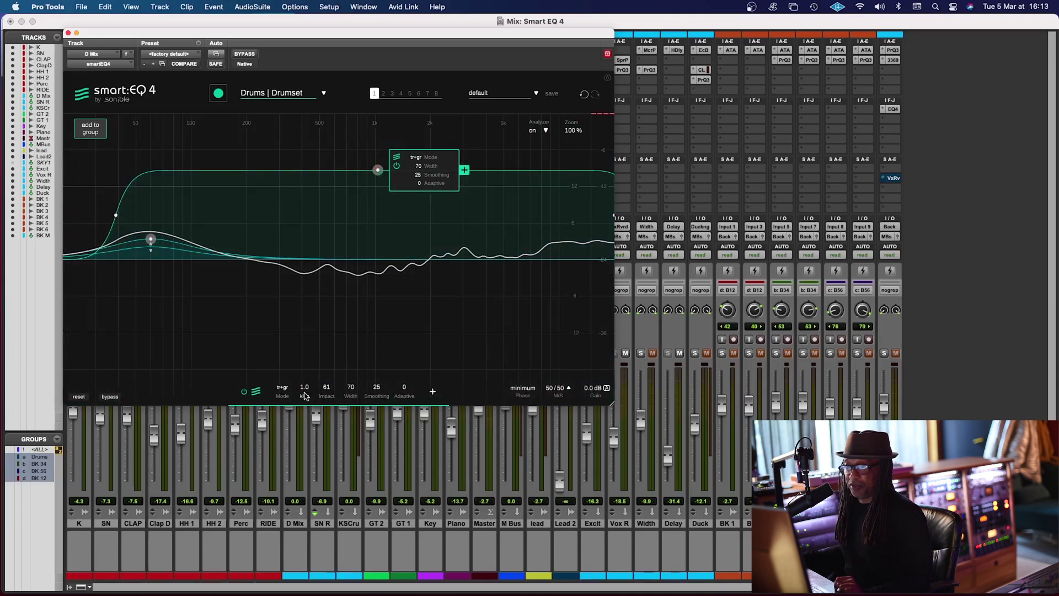
{"action": "left_click_drag", "start_coordinate": [378, 170], "coordinate": [334, 170]}
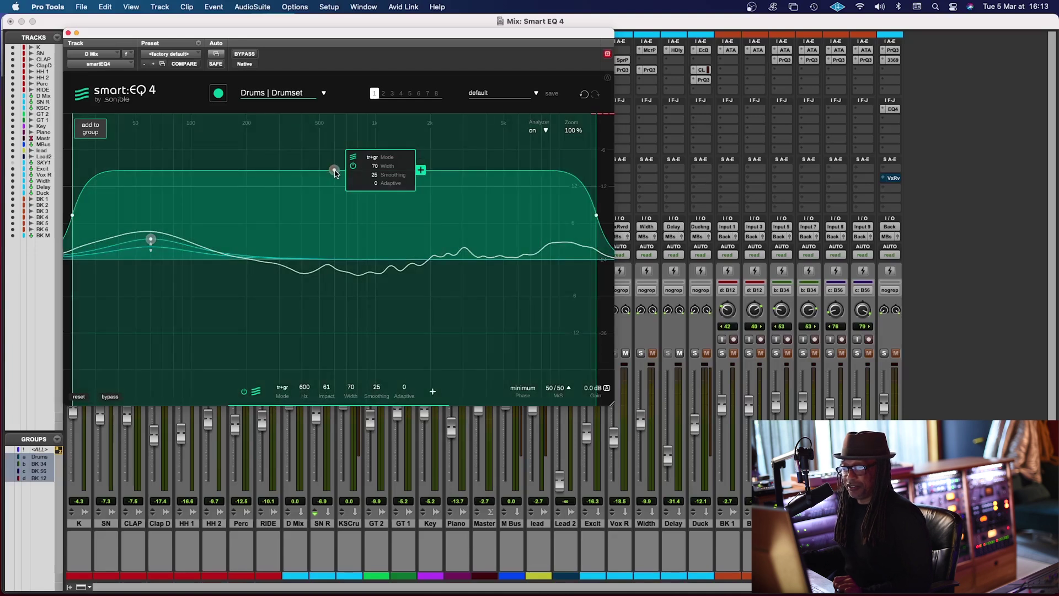
{"action": "left_click_drag", "start_coordinate": [335, 173], "coordinate": [338, 294]}
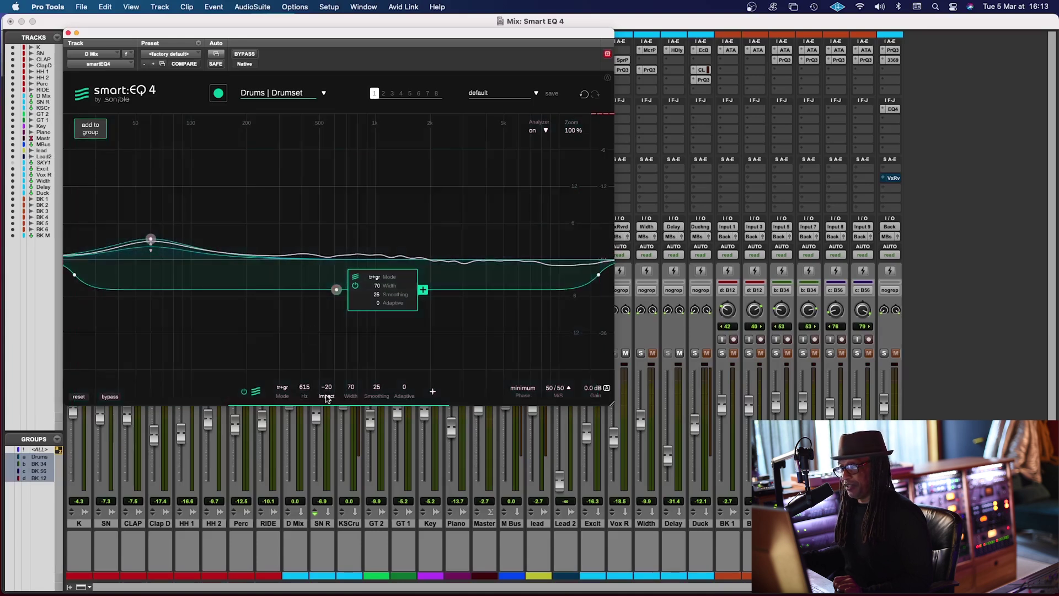
{"action": "left_click_drag", "start_coordinate": [336, 289], "coordinate": [334, 224]}
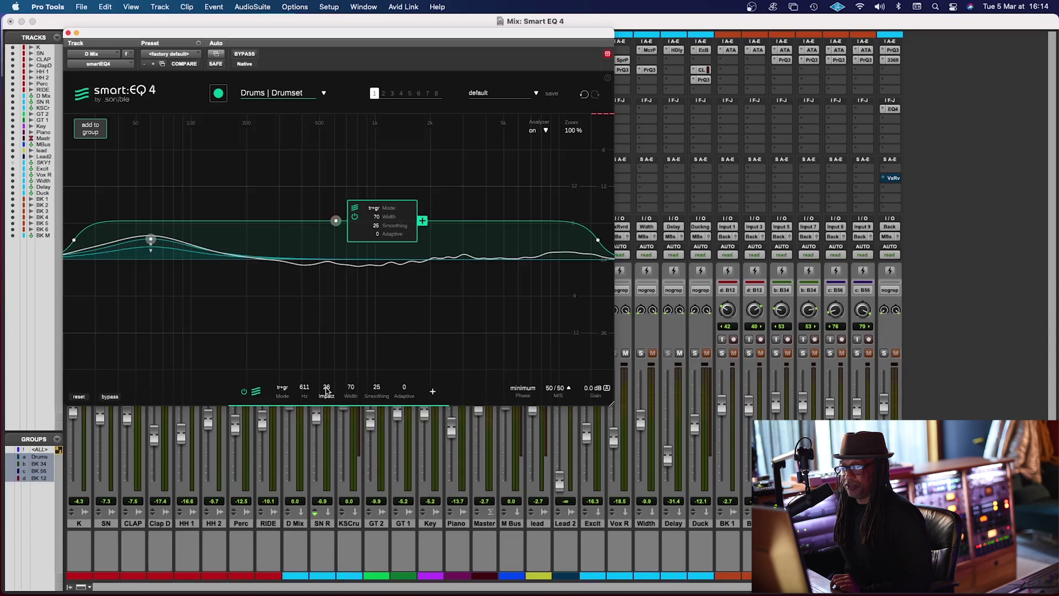
{"action": "scroll", "coordinate": [327, 392], "scroll_direction": "up", "scroll_amount": 5}
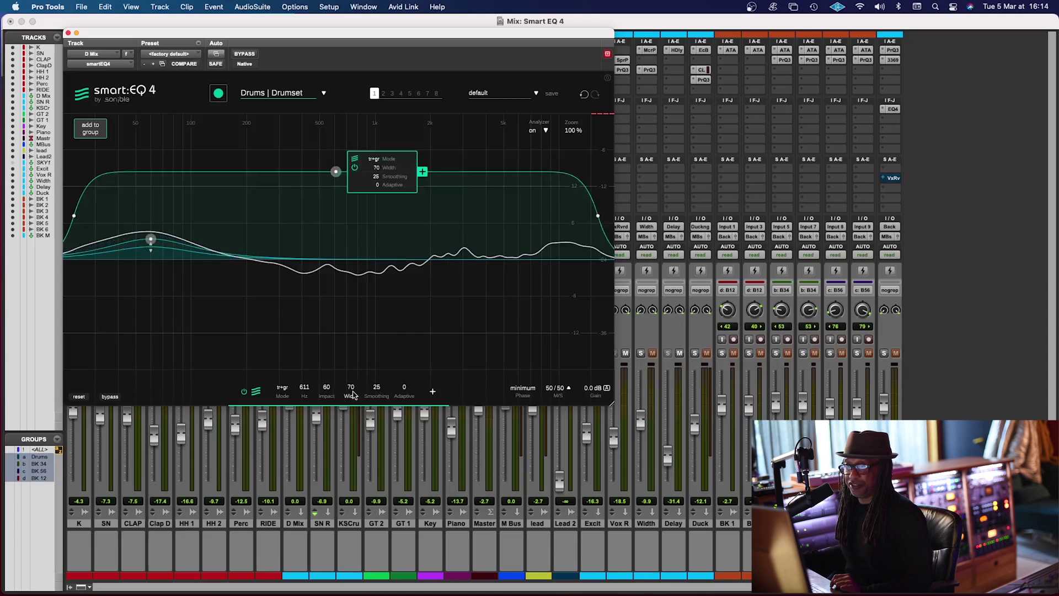
Narrow the smart:filter to centre at 519 Hz, with Width 63, Smoothing 23 and Adaptive 0.
{"action": "left_click_drag", "start_coordinate": [598, 216], "coordinate": [565, 214]}
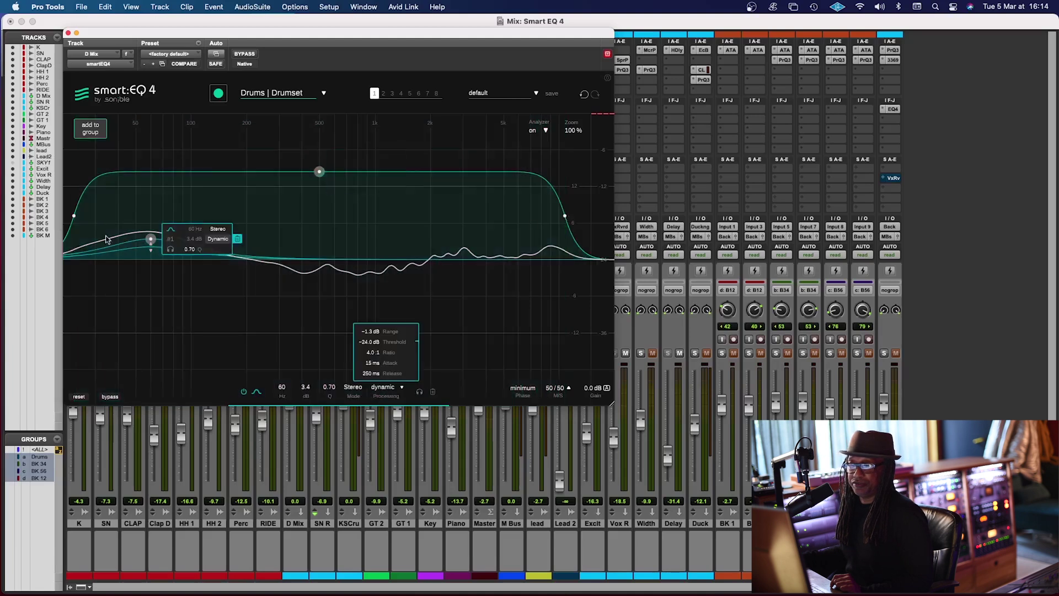
{"action": "mouse_move", "coordinate": [70, 217]}
{"action": "left_mouse_down"}
{"action": "mouse_move", "coordinate": [130, 215]}
{"action": "mouse_move", "coordinate": [81, 216]}
{"action": "left_mouse_up"}
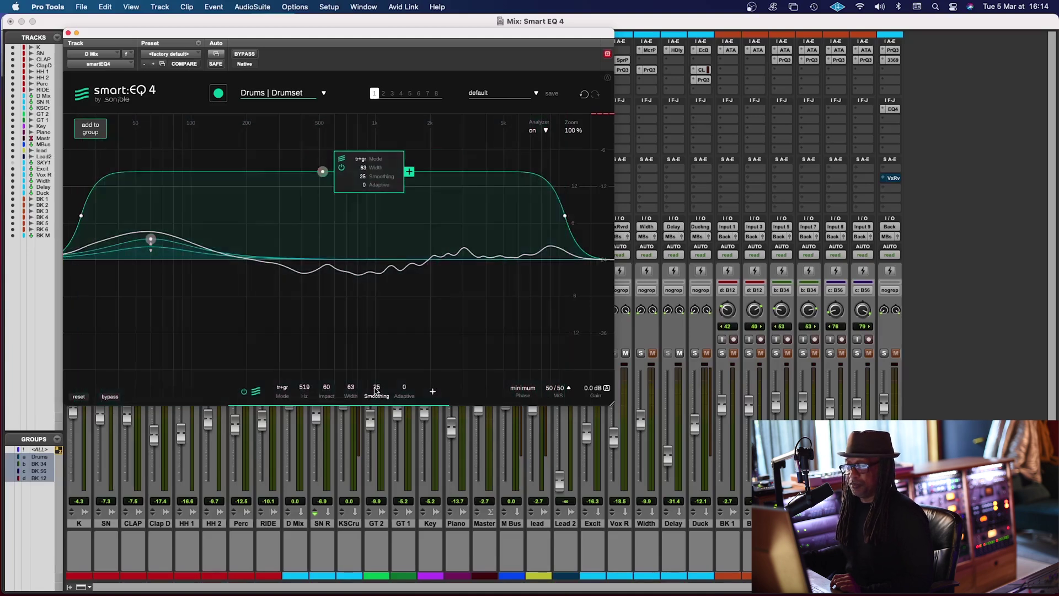
{"action": "left_click_drag", "start_coordinate": [380, 393], "coordinate": [377, 362]}
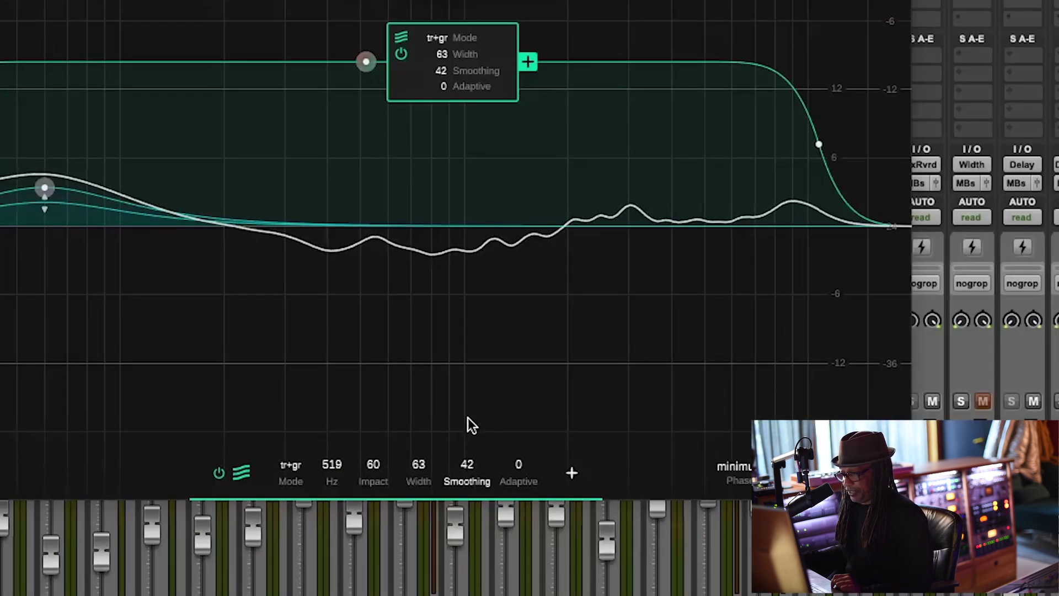
{"action": "left_click_drag", "start_coordinate": [468, 418], "coordinate": [475, 452]}
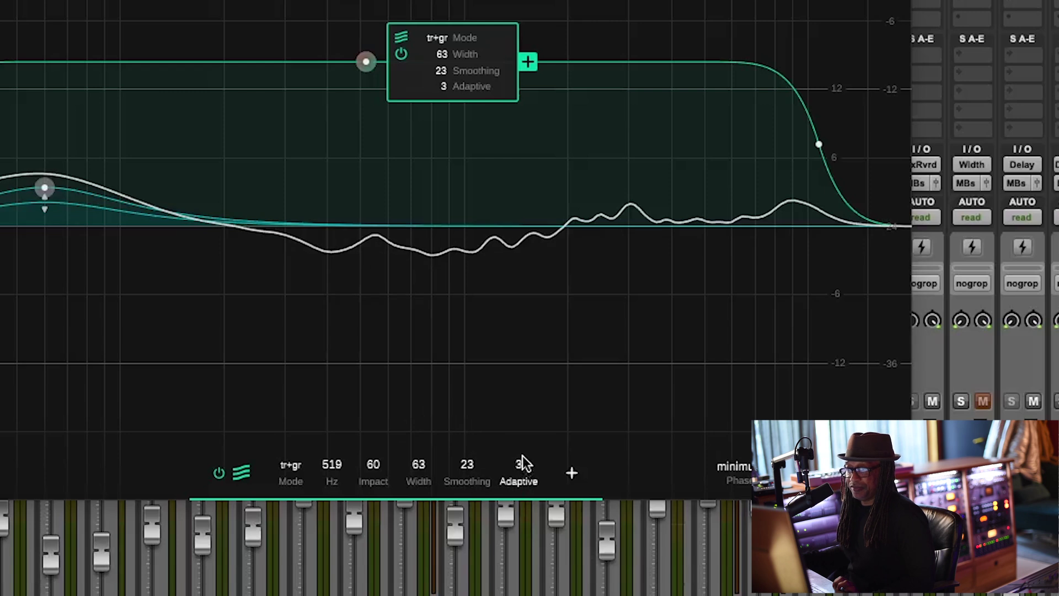
{"action": "left_click_drag", "start_coordinate": [522, 456], "coordinate": [514, 479]}
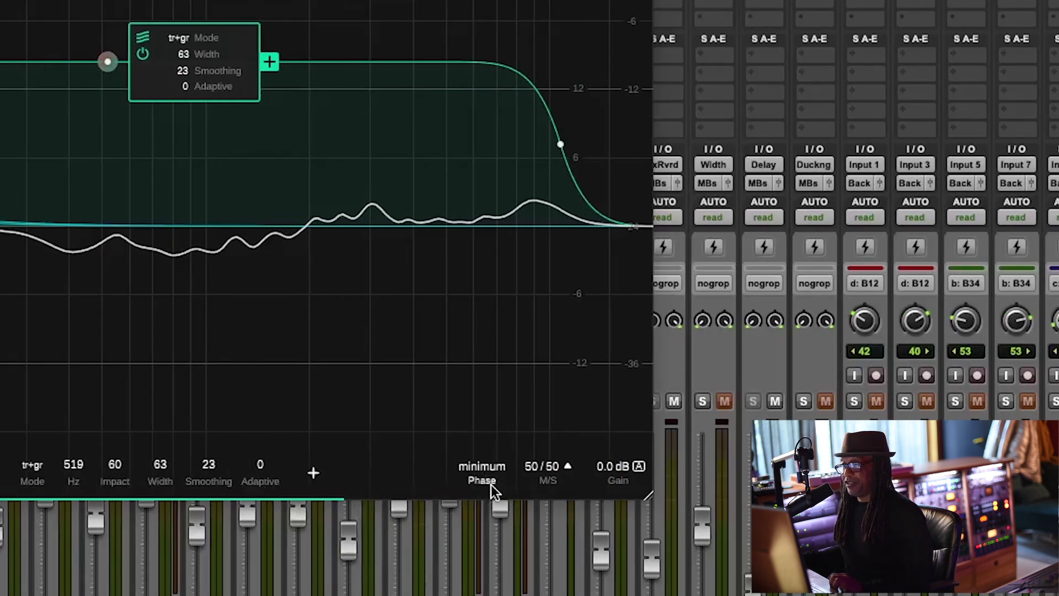
Try linear phase, side pan and output gain (reset to 0 dB), then set filter mode to group.
{"action": "left_click", "coordinate": [482, 467]}
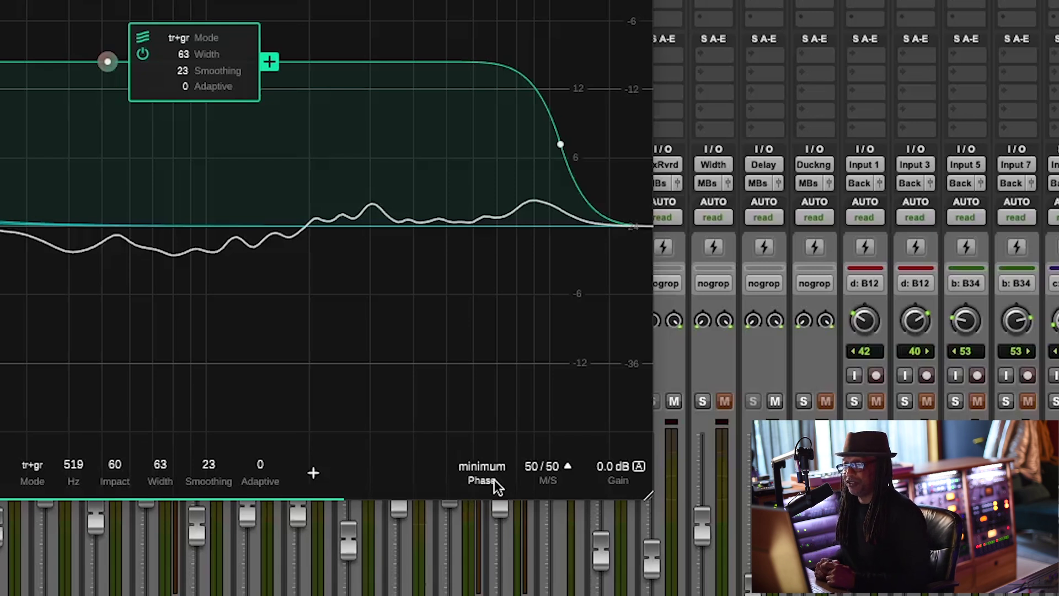
{"action": "left_click", "coordinate": [568, 466]}
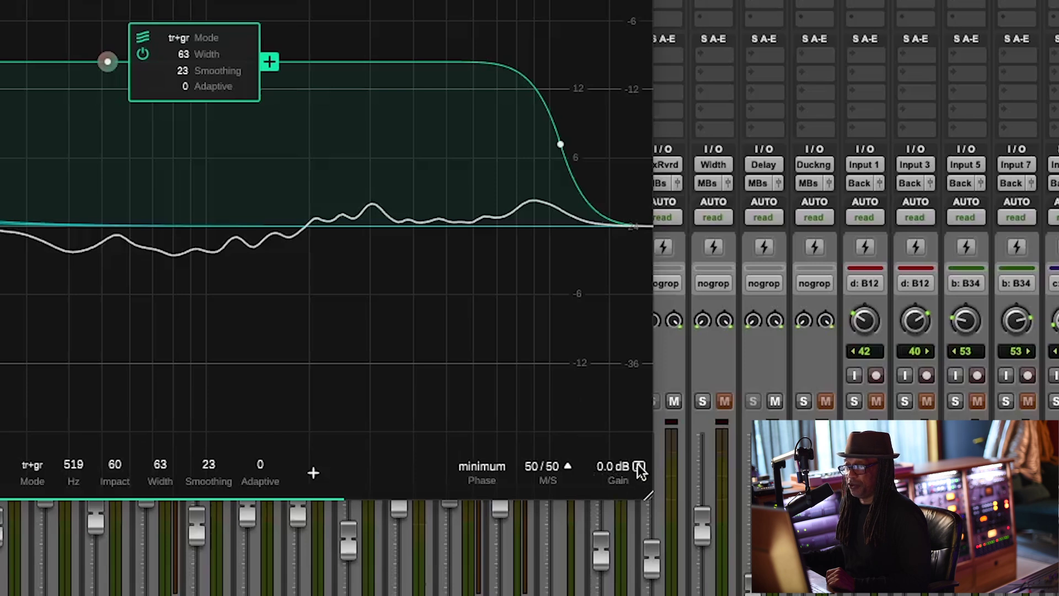
{"action": "left_click_drag", "start_coordinate": [600, 473], "coordinate": [546, 530]}
{"action": "left_click", "coordinate": [600, 474], "text": "alt"}
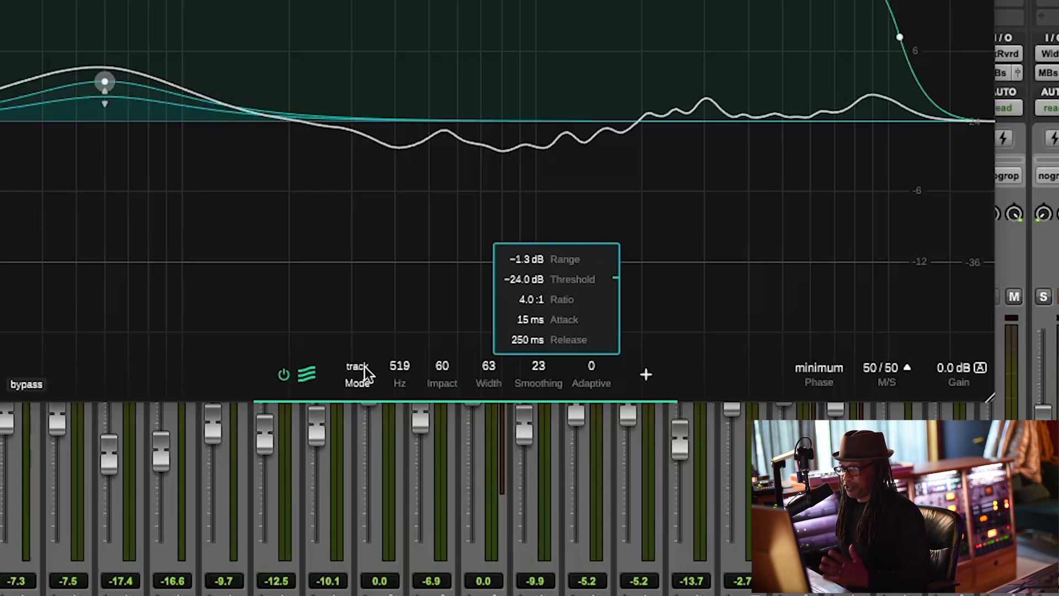
{"action": "left_click", "coordinate": [360, 367]}
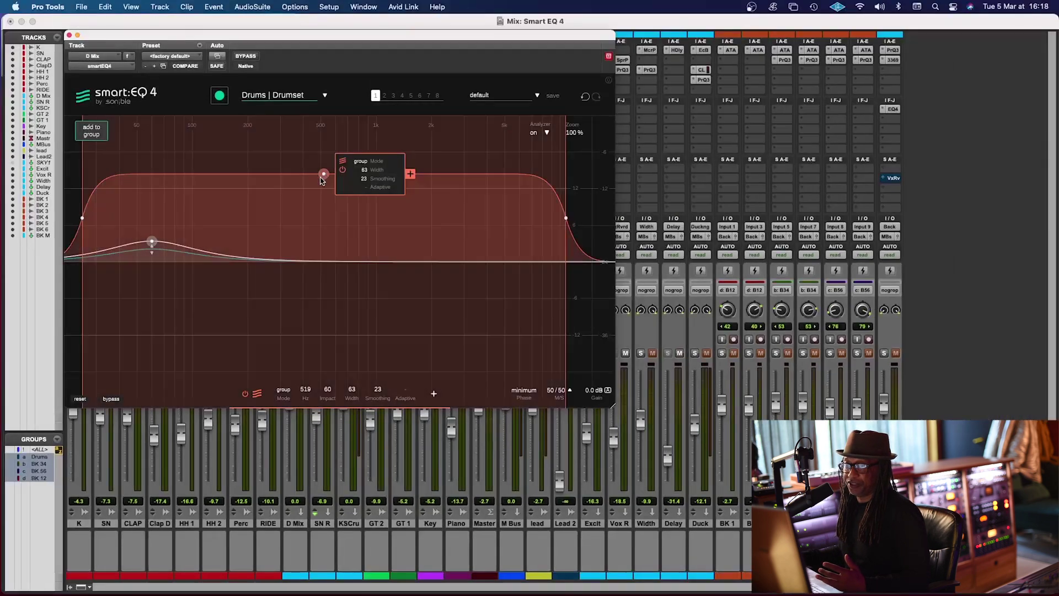
{"action": "left_click", "coordinate": [322, 178]}
Switch to the lead's smart:EQ 4, apply Vocals | High, learn a filter, and A/B it with bypass.
{"action": "left_click", "coordinate": [69, 35]}
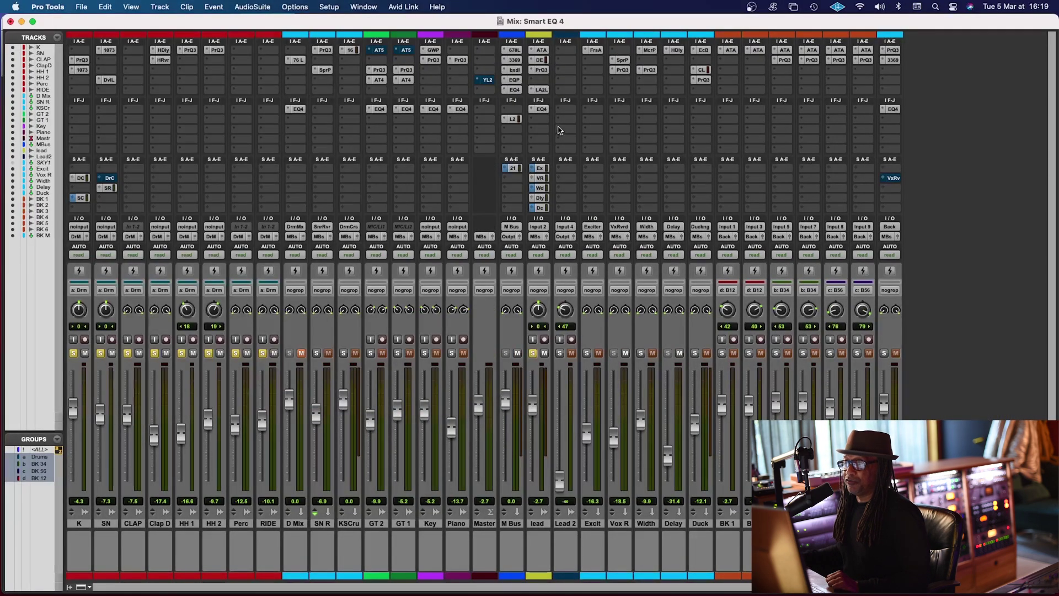
{"action": "left_click", "coordinate": [539, 109]}
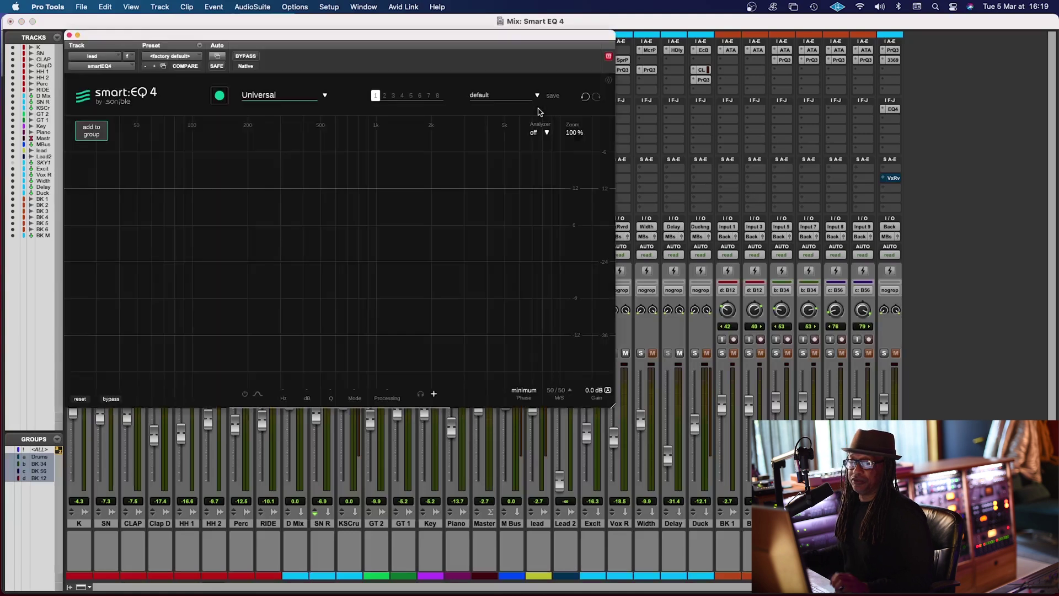
{"action": "left_click", "coordinate": [276, 95]}
{"action": "mouse_move", "coordinate": [256, 153]}
{"action": "left_click", "coordinate": [351, 177]}
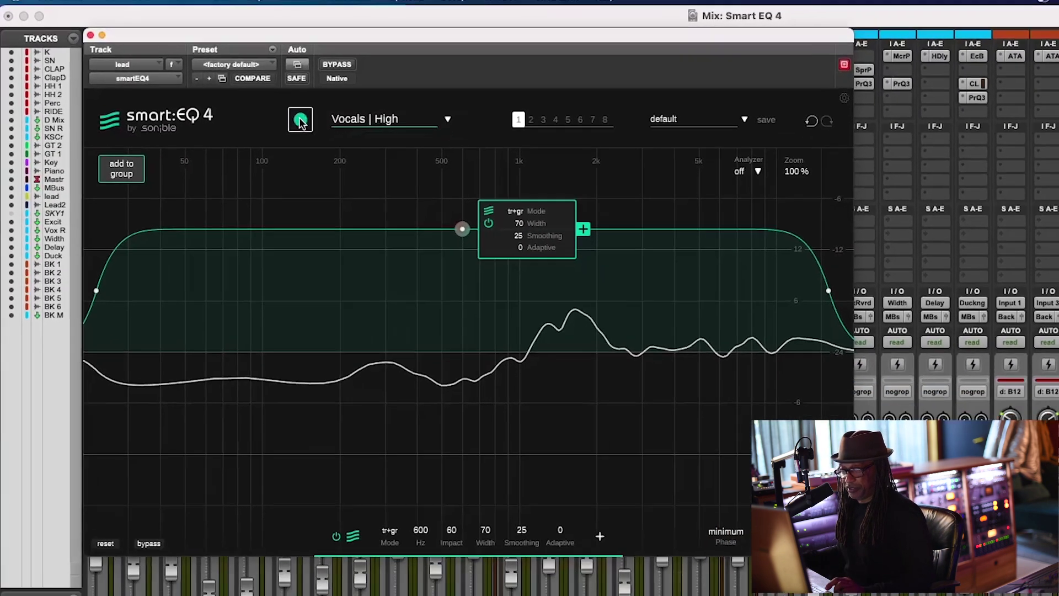
{"action": "left_click", "coordinate": [354, 137]}
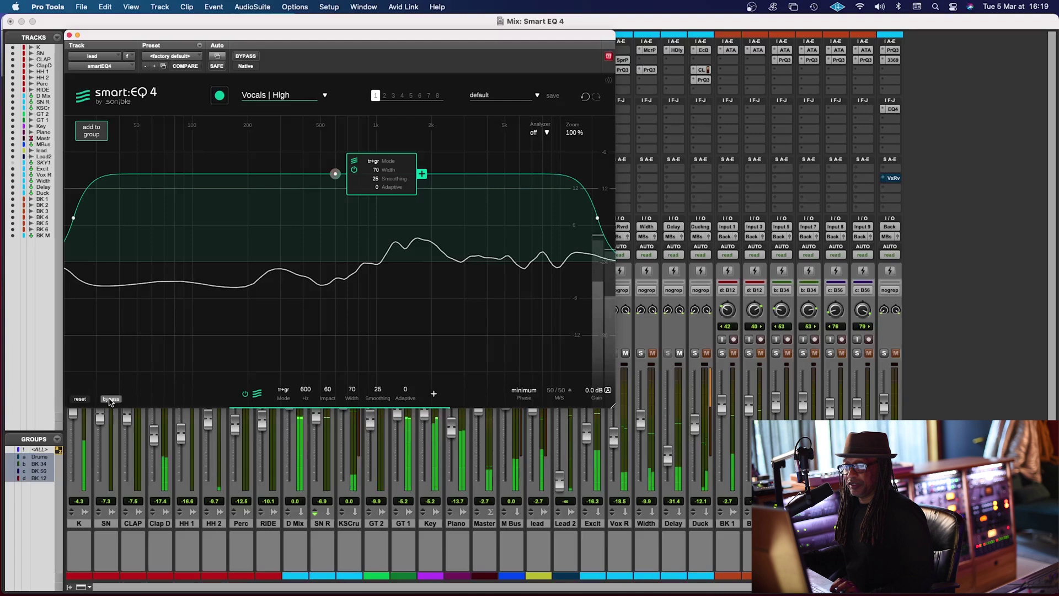
{"action": "left_click", "coordinate": [110, 400]}
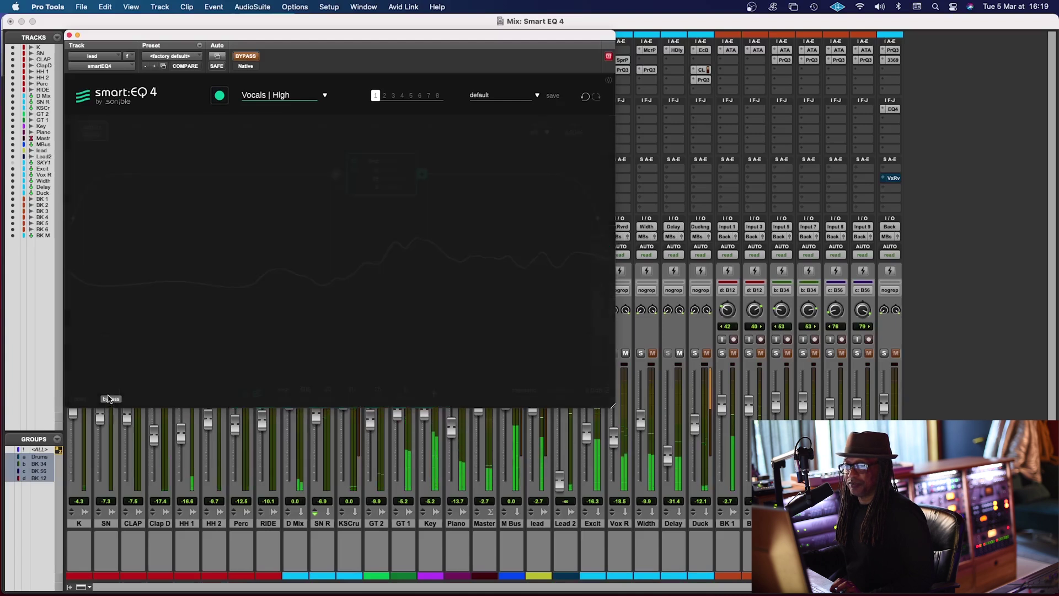
{"action": "left_click", "coordinate": [110, 399]}
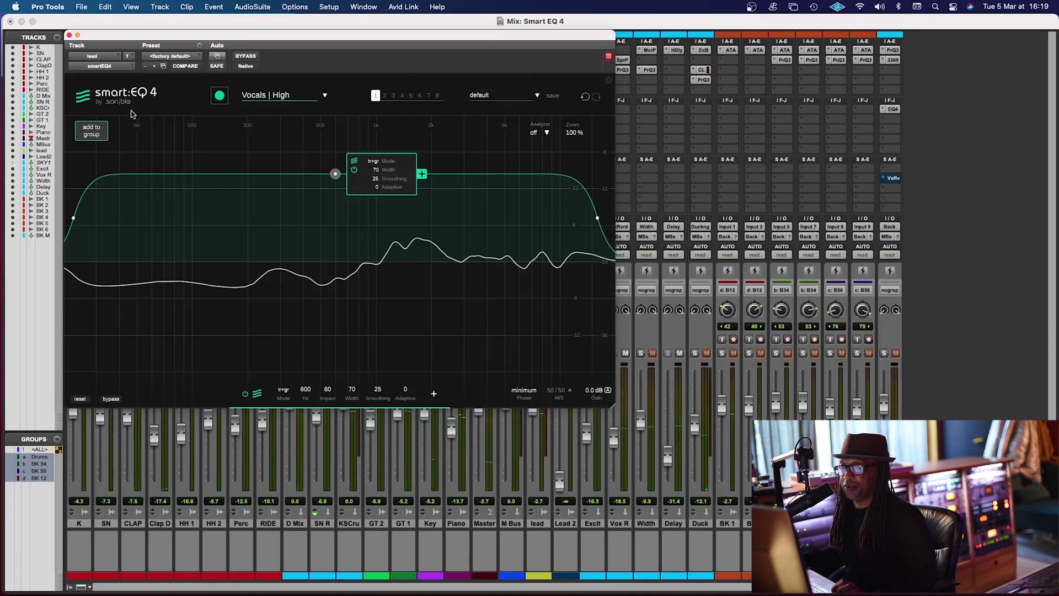
Put the lead instance into a new smart:EQ 4 group named Music and list the free instances.
{"action": "left_click", "coordinate": [91, 131]}
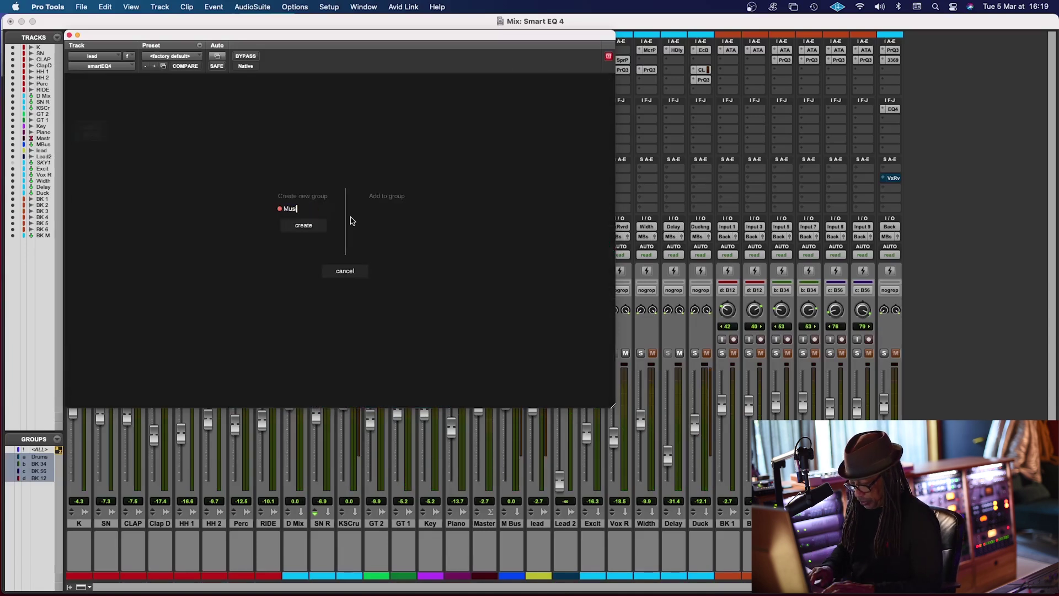
{"action": "key", "text": "Return"}
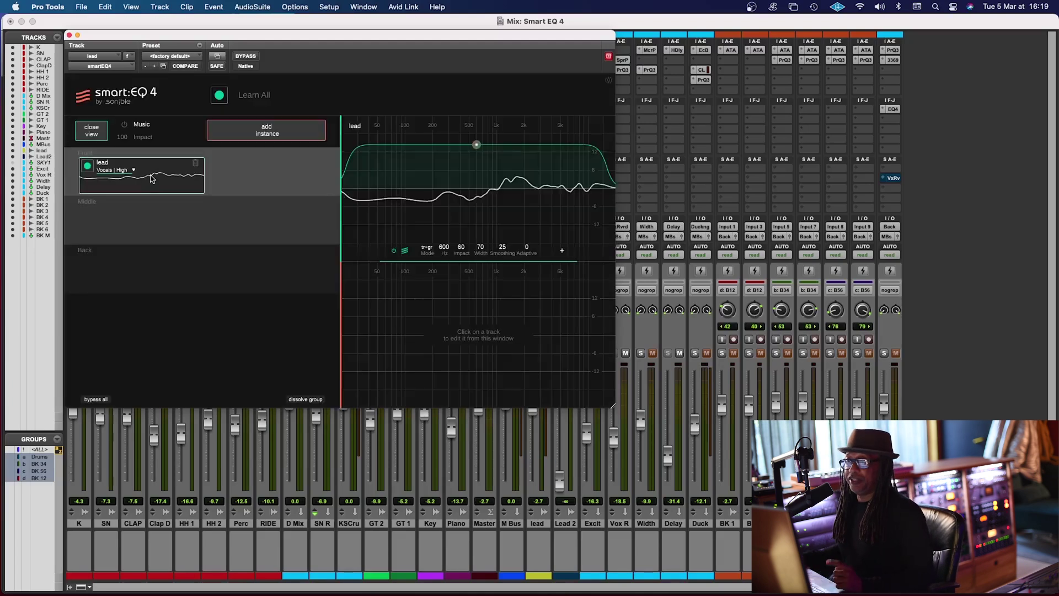
{"action": "left_click", "coordinate": [279, 138]}
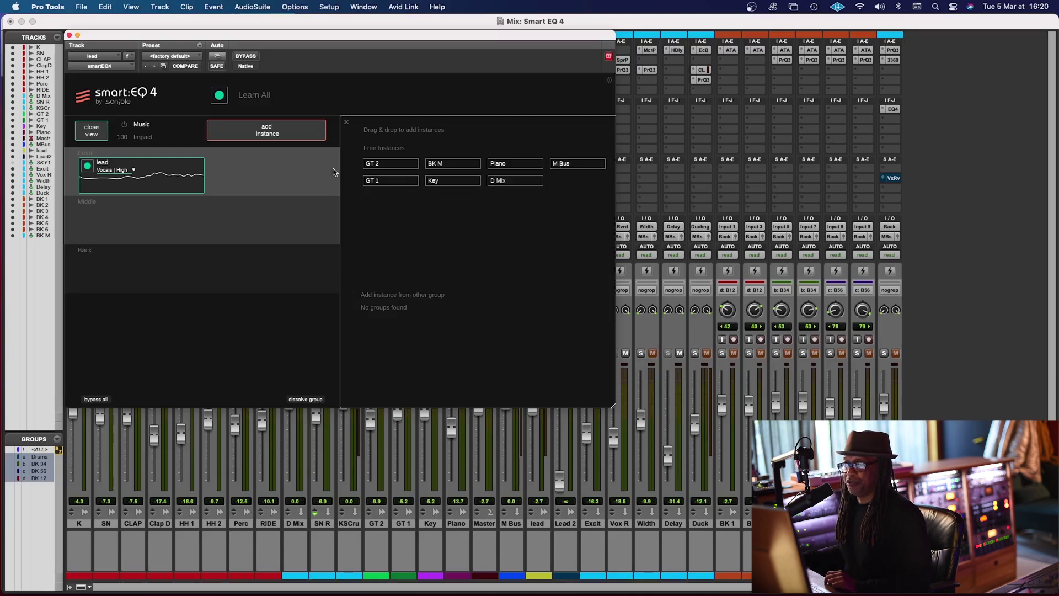
Add GT 2, Piano, BK M and GT 1 to the Middle layer, Key and D Mix to Front.
{"action": "left_click_drag", "start_coordinate": [394, 166], "coordinate": [187, 218]}
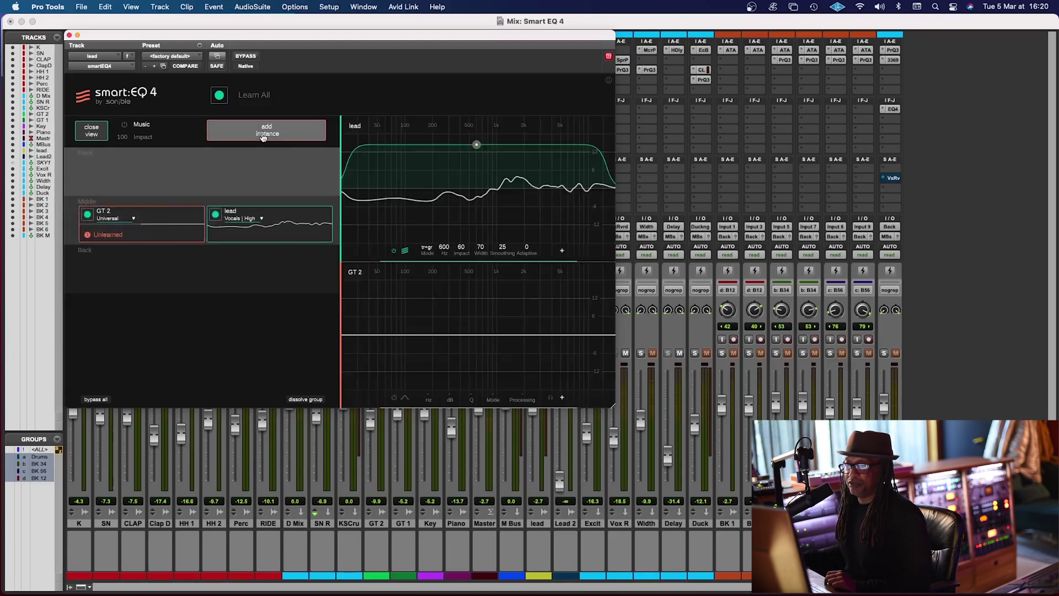
{"action": "left_click", "coordinate": [270, 131]}
{"action": "left_click_drag", "start_coordinate": [383, 182], "coordinate": [352, 202]}
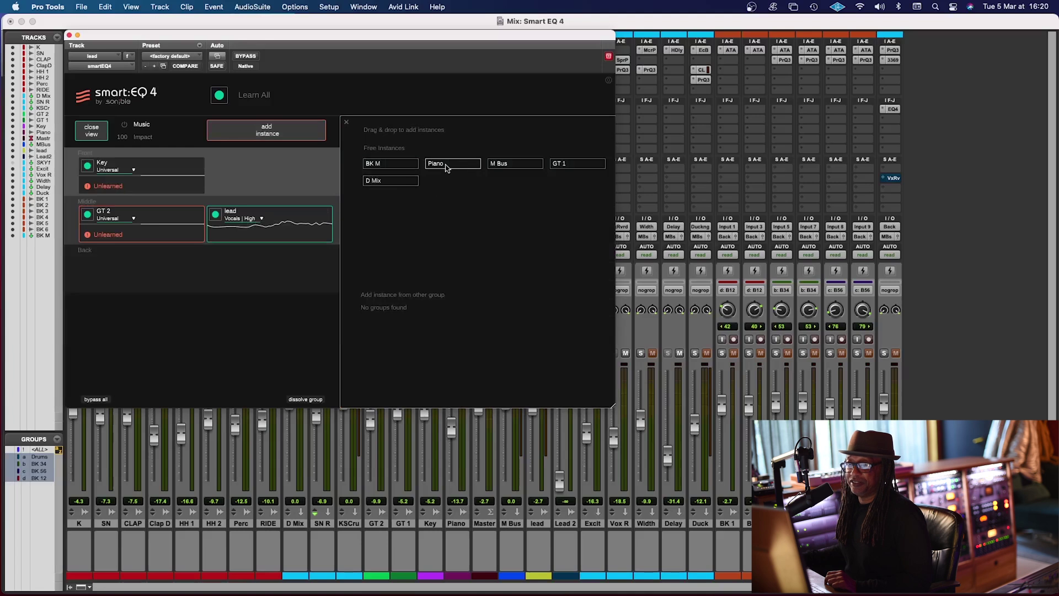
{"action": "left_click_drag", "start_coordinate": [447, 167], "coordinate": [265, 228]}
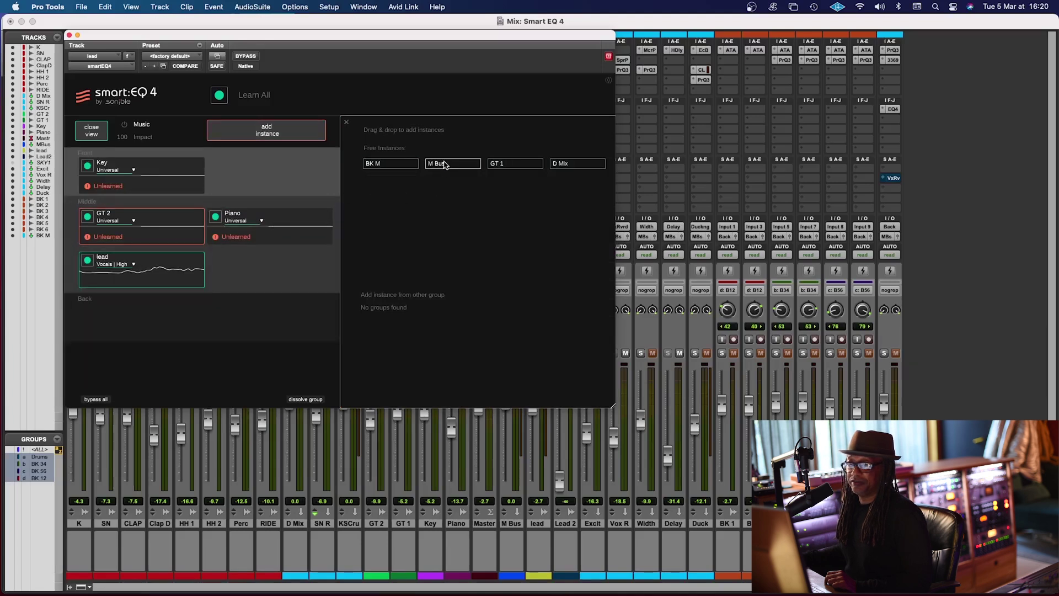
{"action": "left_click_drag", "start_coordinate": [393, 165], "coordinate": [255, 222]}
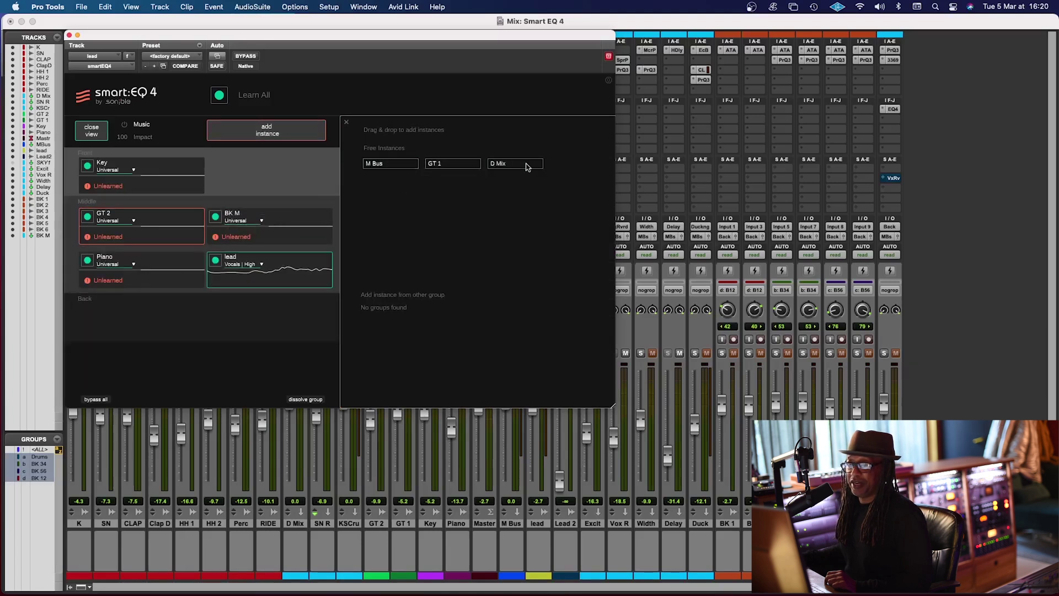
{"action": "left_click_drag", "start_coordinate": [445, 167], "coordinate": [289, 243]}
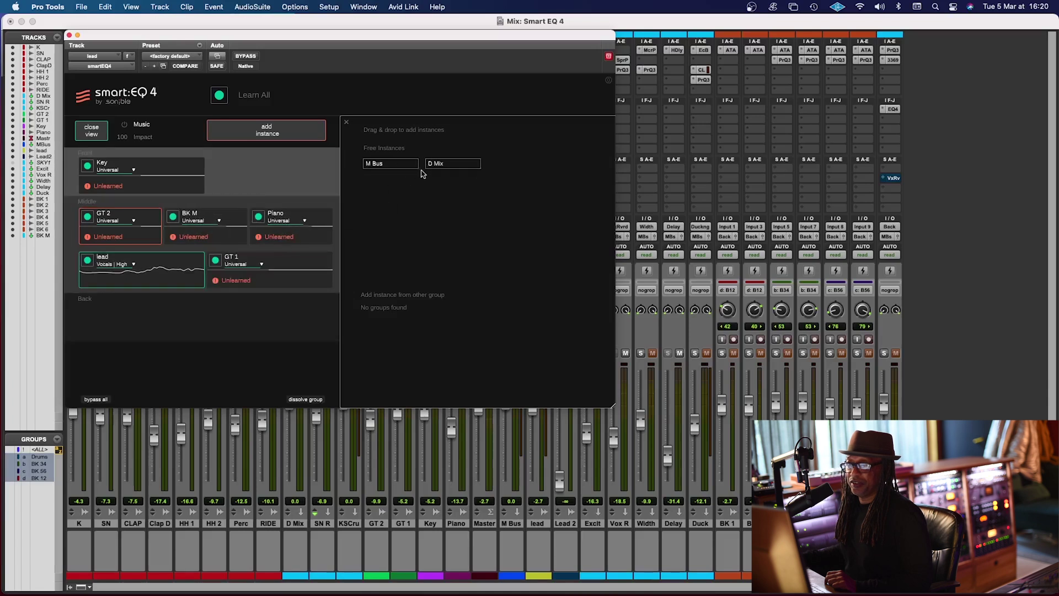
{"action": "left_click_drag", "start_coordinate": [454, 164], "coordinate": [265, 176]}
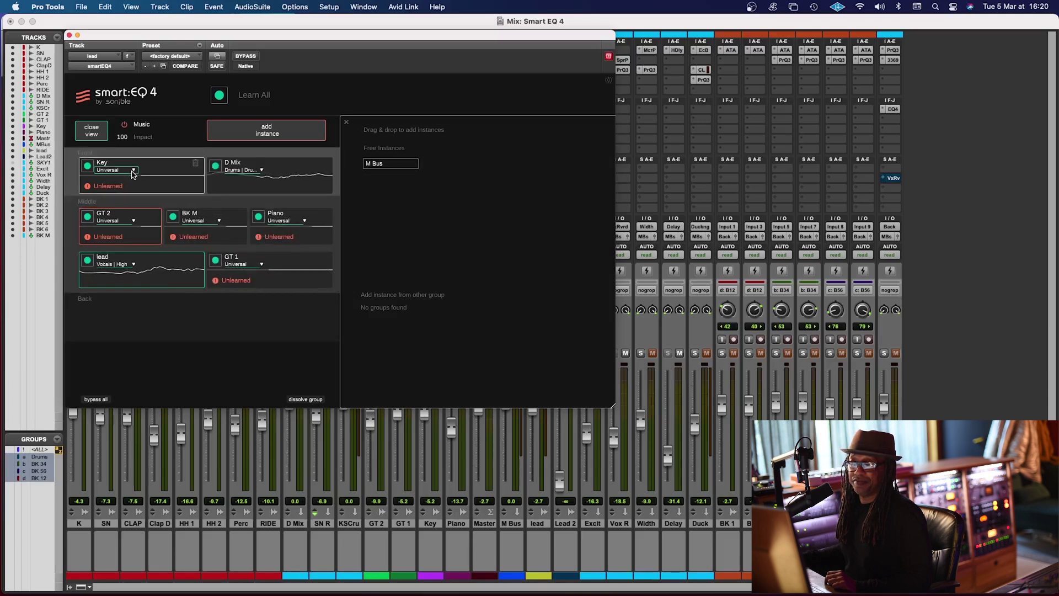
Move Key and D Mix into the Middle layer and raise the group window toward the screen top.
{"action": "left_click", "coordinate": [133, 170]}
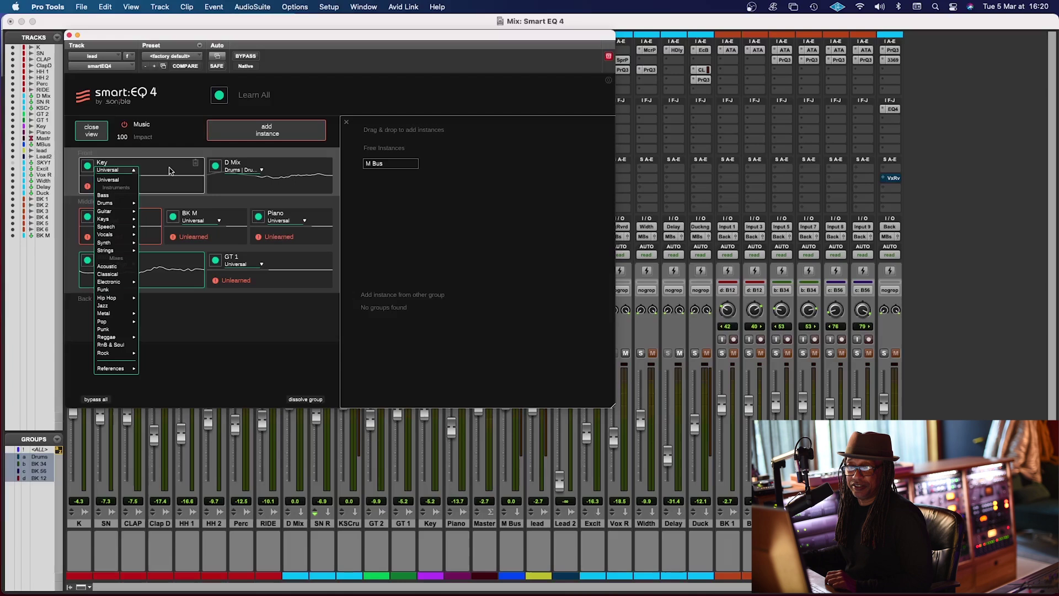
{"action": "left_click", "coordinate": [169, 171]}
{"action": "left_click_drag", "start_coordinate": [166, 168], "coordinate": [163, 238]}
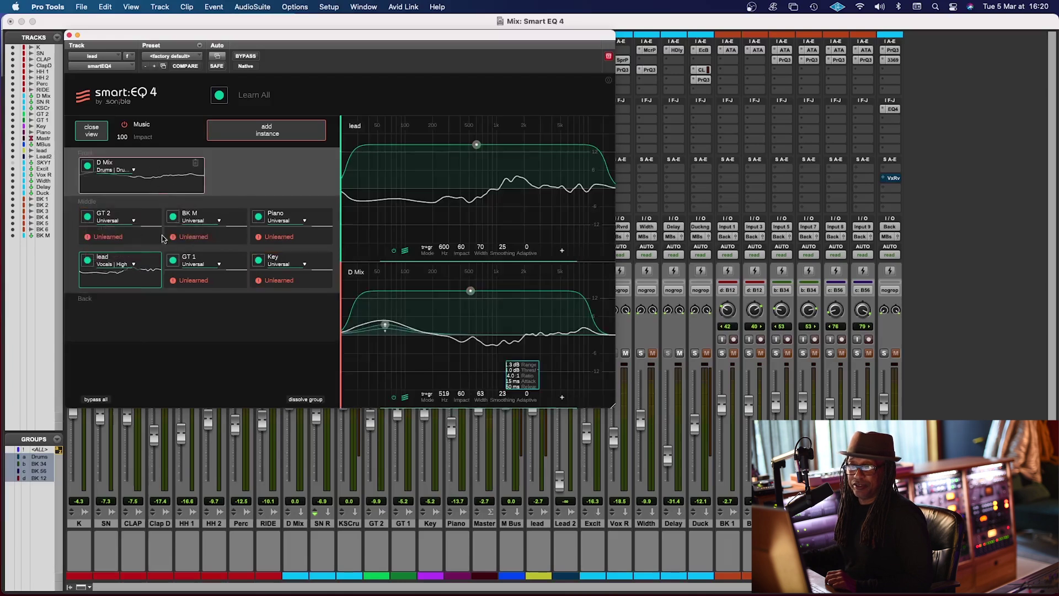
{"action": "left_click_drag", "start_coordinate": [145, 176], "coordinate": [219, 326]}
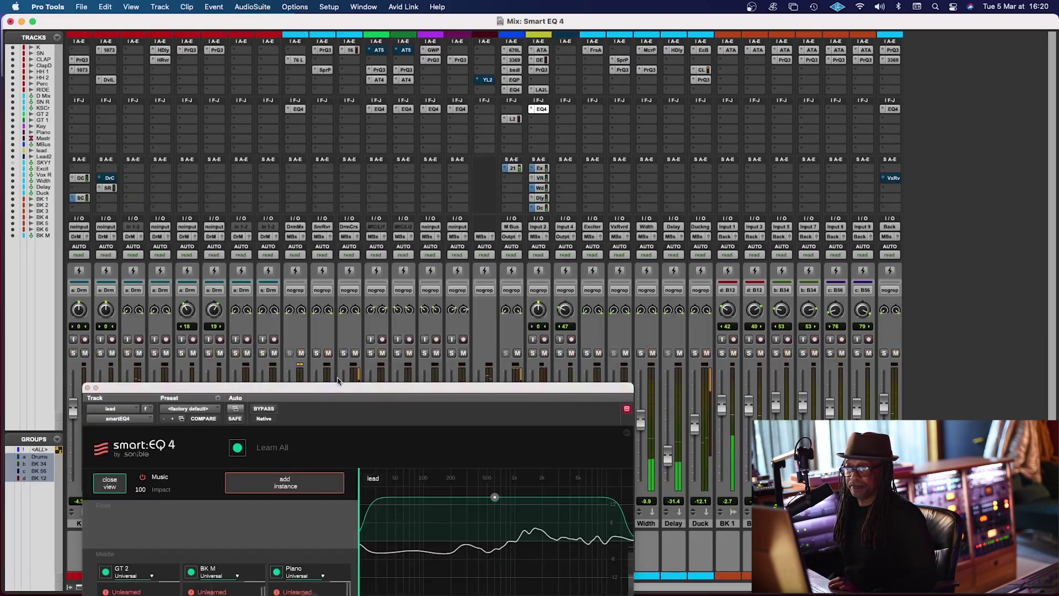
{"action": "left_click_drag", "start_coordinate": [337, 387], "coordinate": [322, 70]}
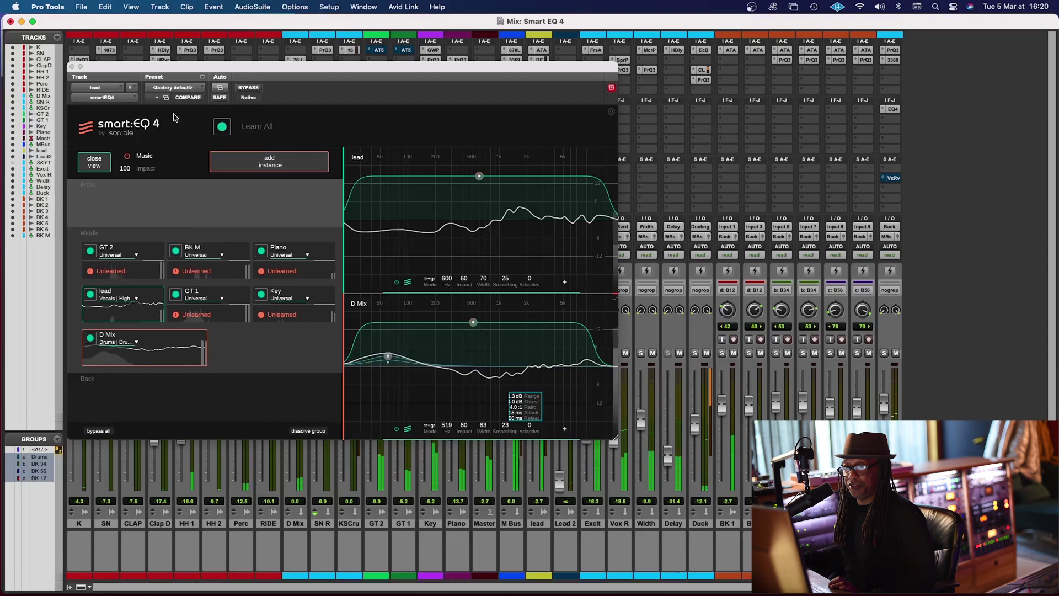
Set GT 2 to the Guitar | Electric profile and BK M to Vocals | High.
{"action": "left_click", "coordinate": [136, 256]}
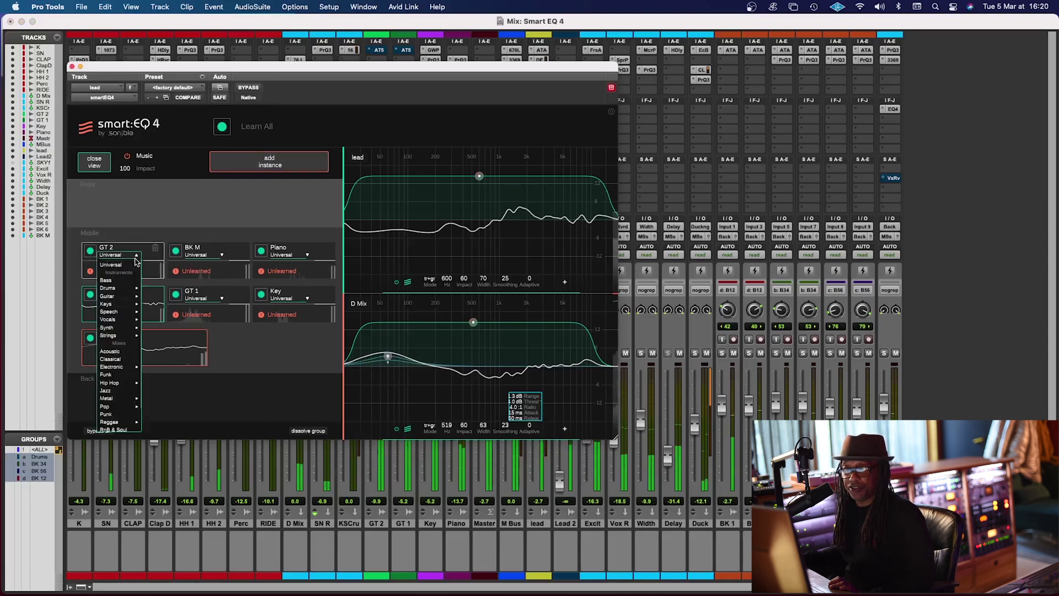
{"action": "mouse_move", "coordinate": [132, 296]}
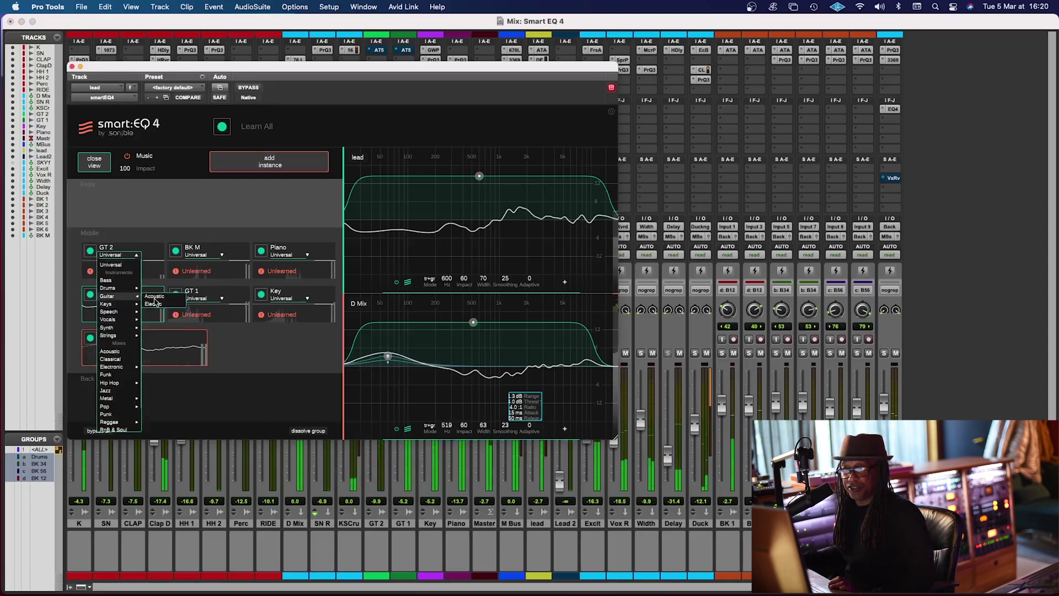
{"action": "left_click", "coordinate": [175, 307]}
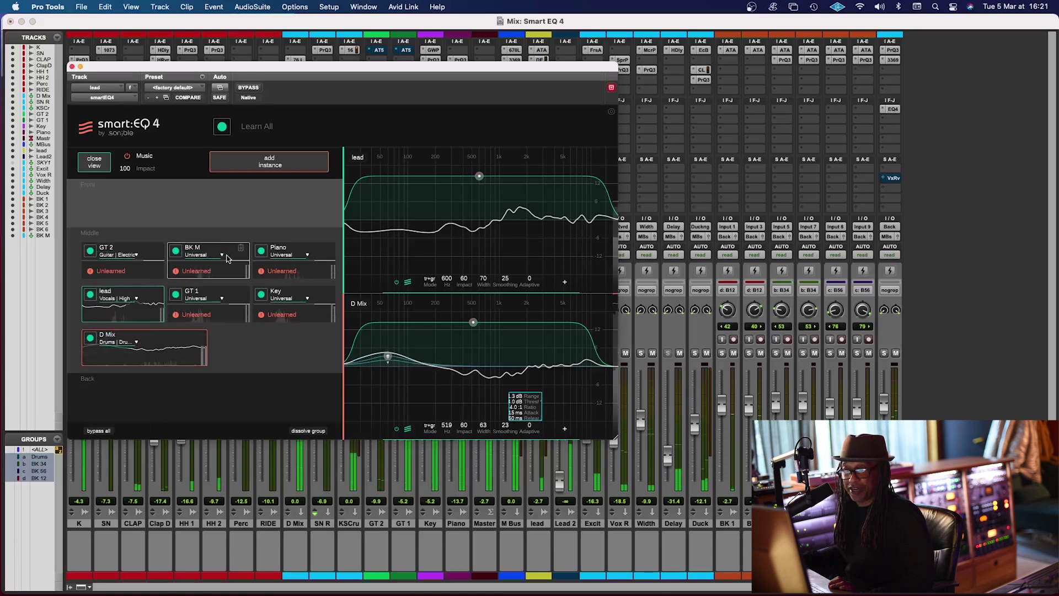
{"action": "left_click", "coordinate": [222, 257]}
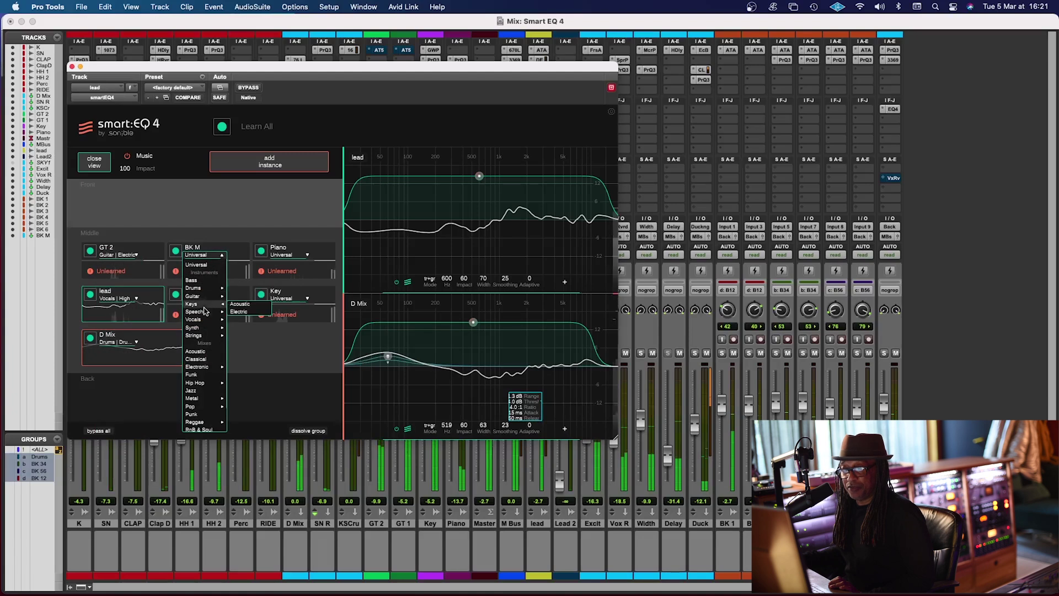
{"action": "mouse_move", "coordinate": [201, 320]}
{"action": "left_click", "coordinate": [236, 320]}
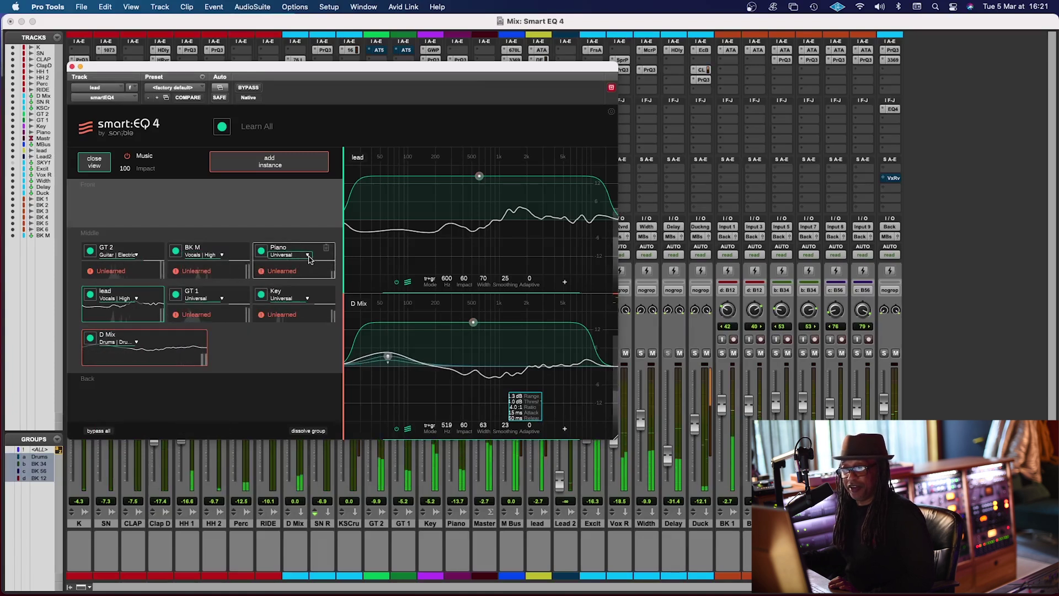
Set Piano and Key to Keys | Electric, and GT 1 to Guitar | Electric.
{"action": "left_click", "coordinate": [308, 255]}
{"action": "mouse_move", "coordinate": [305, 321]}
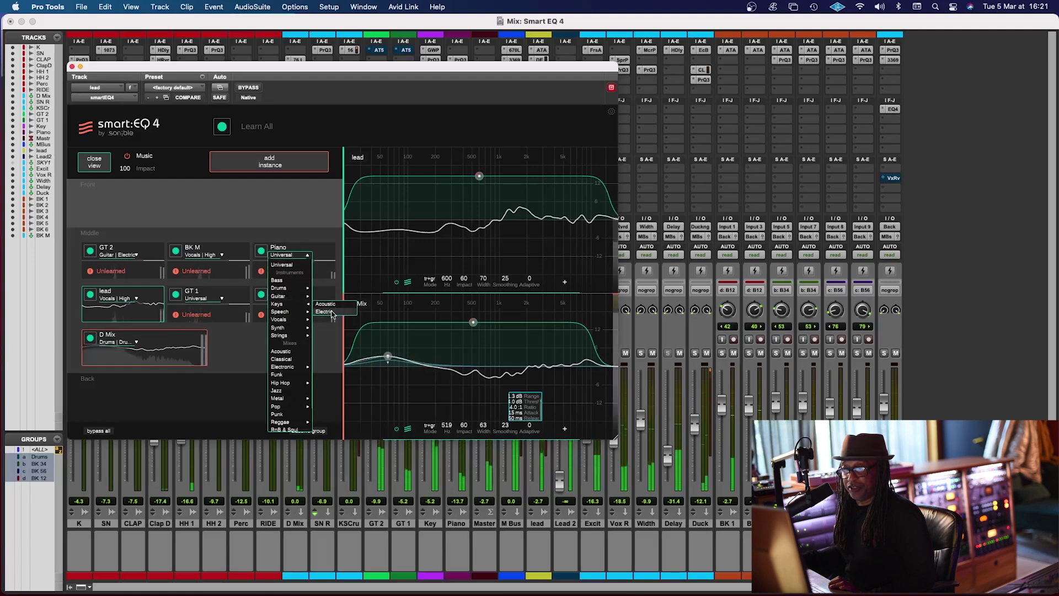
{"action": "left_click", "coordinate": [331, 313]}
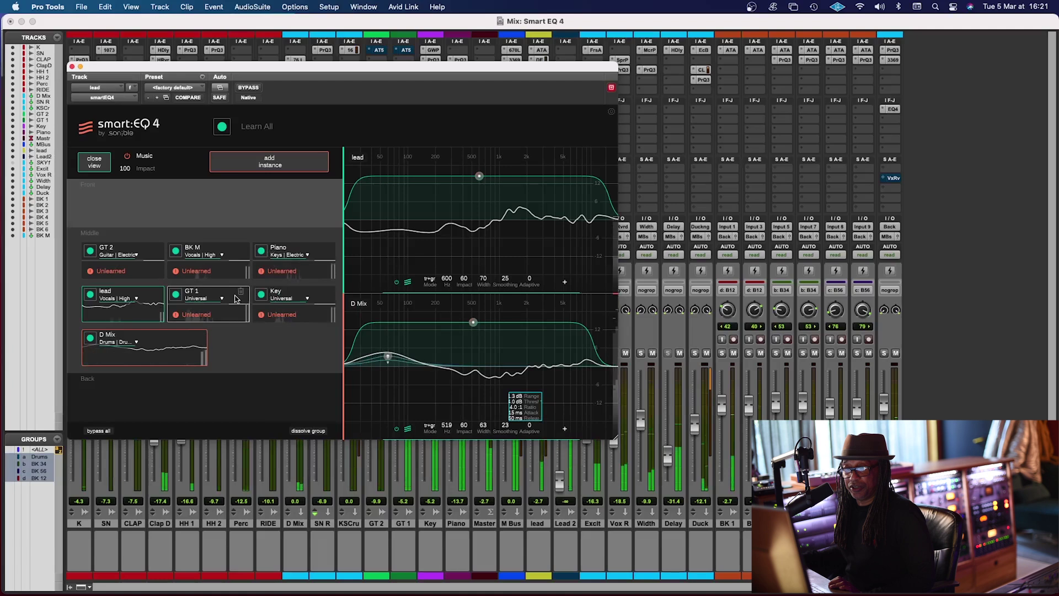
{"action": "left_click", "coordinate": [221, 300]}
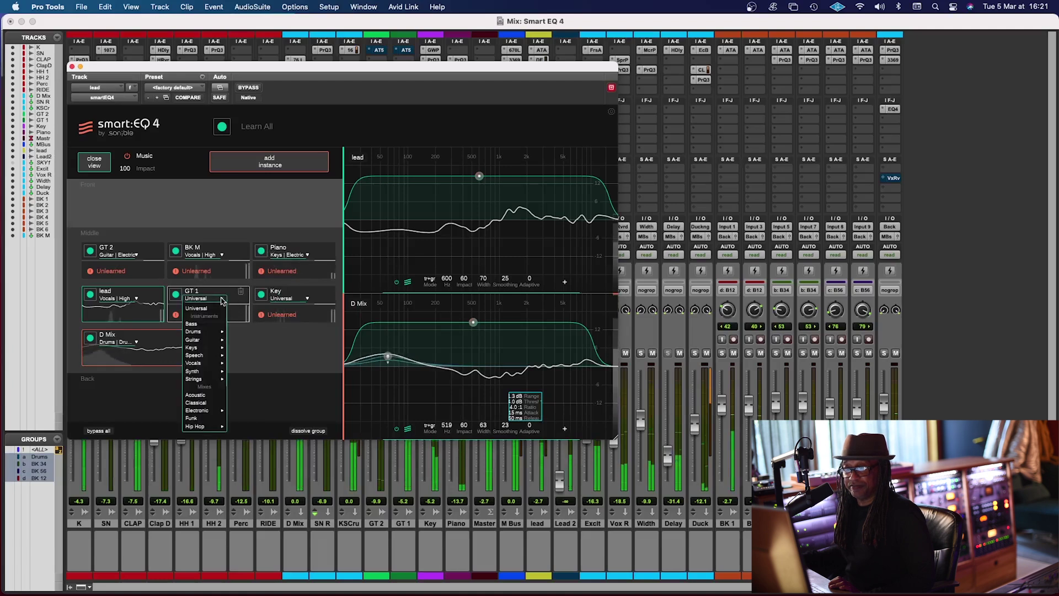
{"action": "left_click", "coordinate": [245, 348]}
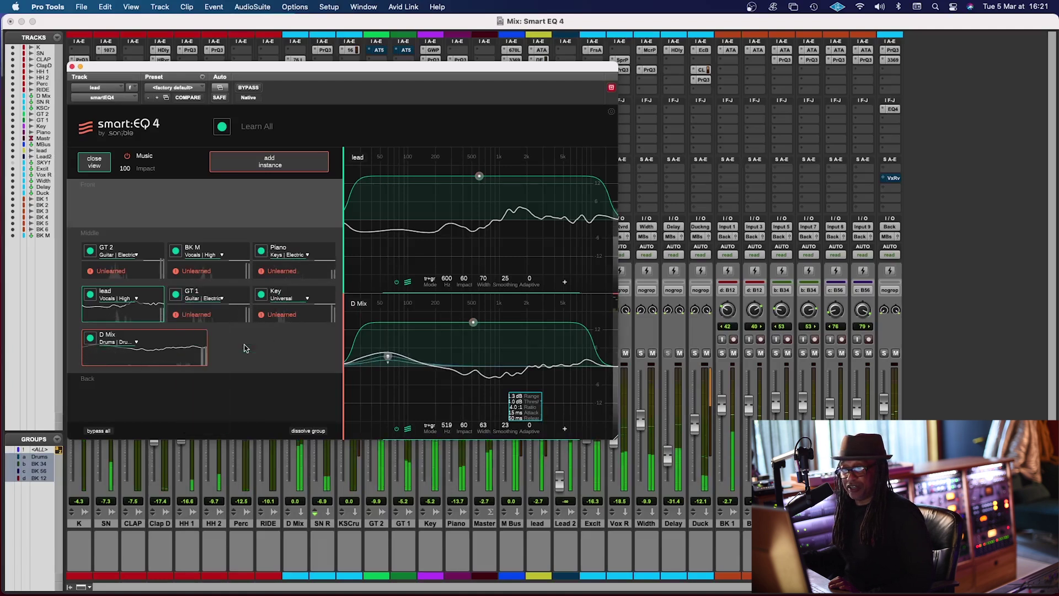
{"action": "left_click", "coordinate": [307, 300]}
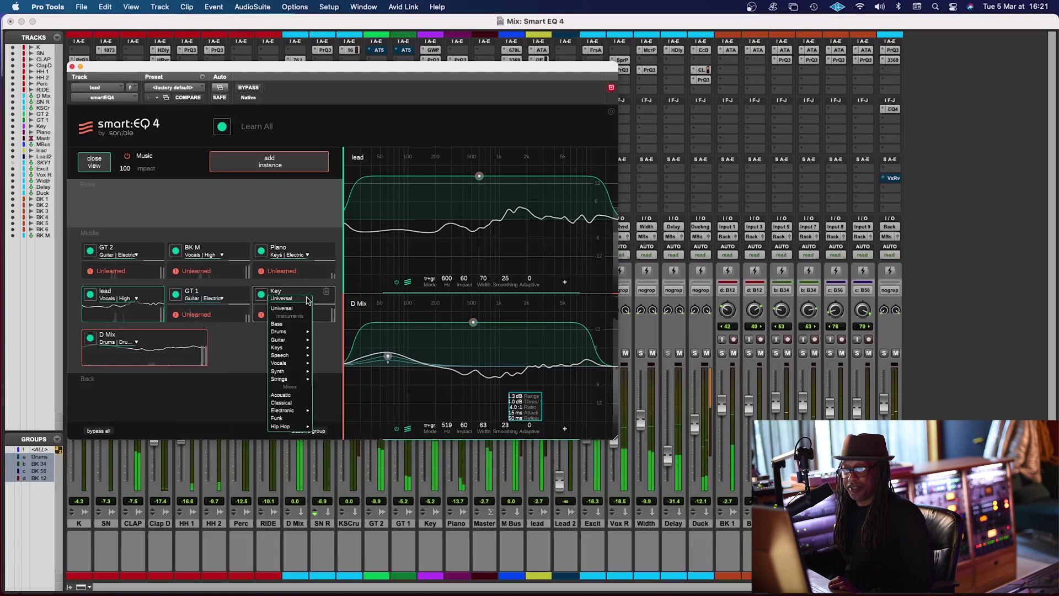
{"action": "mouse_move", "coordinate": [305, 348]}
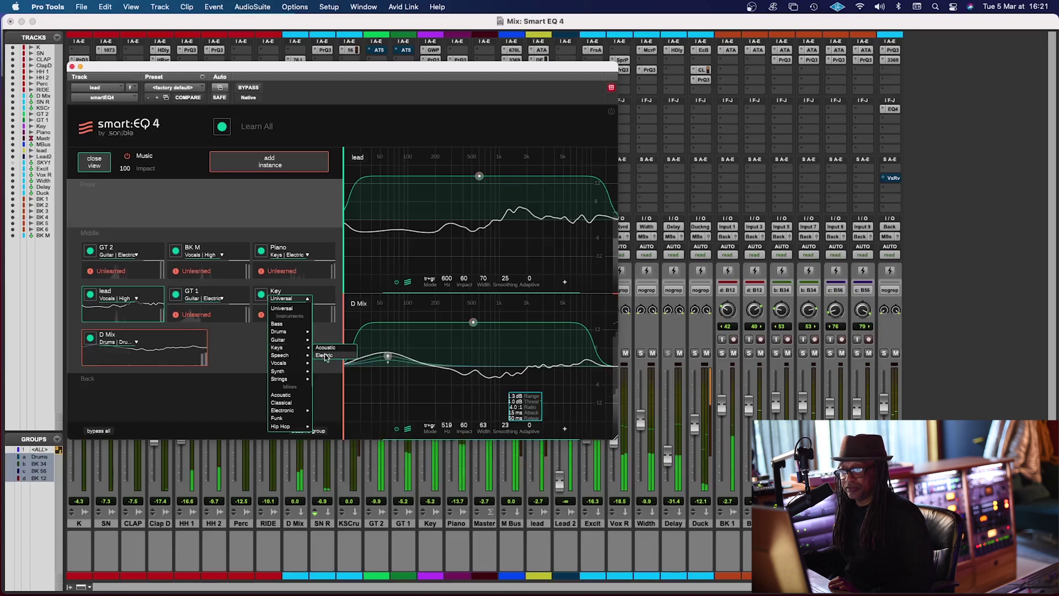
{"action": "left_click", "coordinate": [325, 356]}
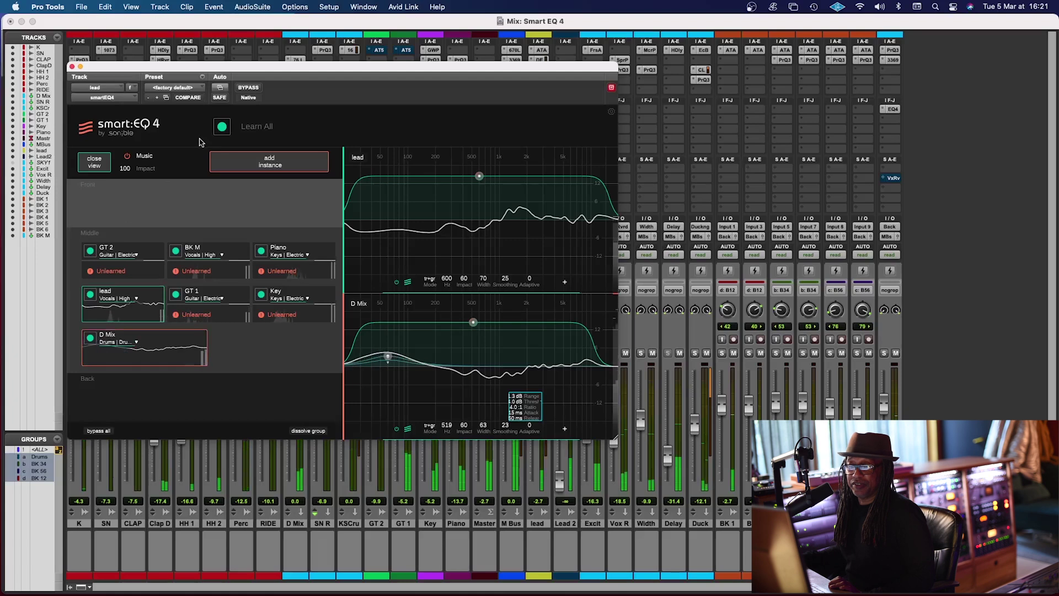
Learn curves for all group instances, then display GT 2's 600 Hz, impact 60 filter.
{"action": "left_click", "coordinate": [222, 127]}
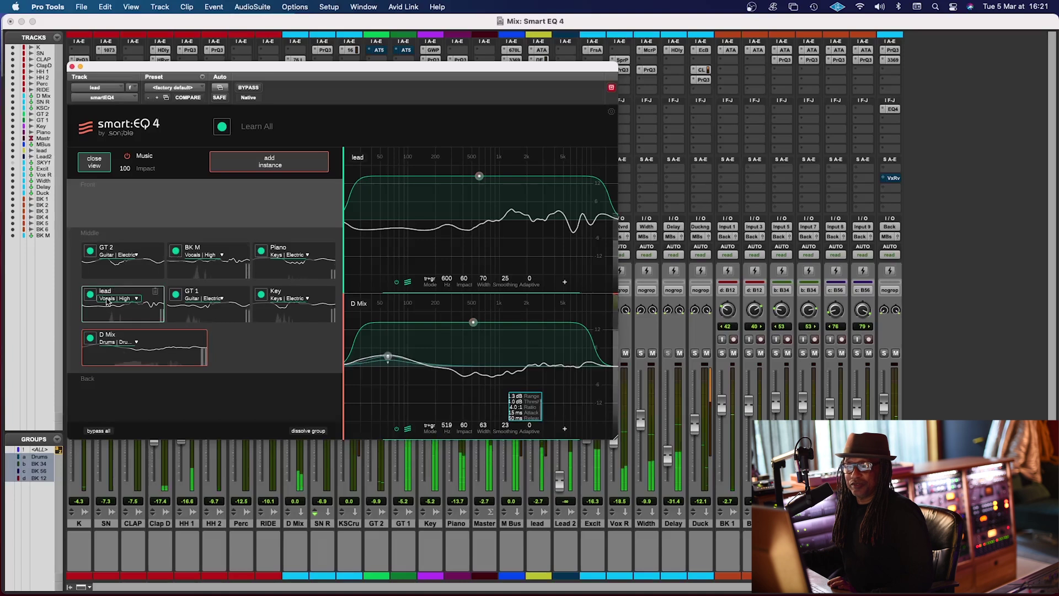
{"action": "left_click", "coordinate": [107, 299]}
{"action": "left_click", "coordinate": [146, 292]}
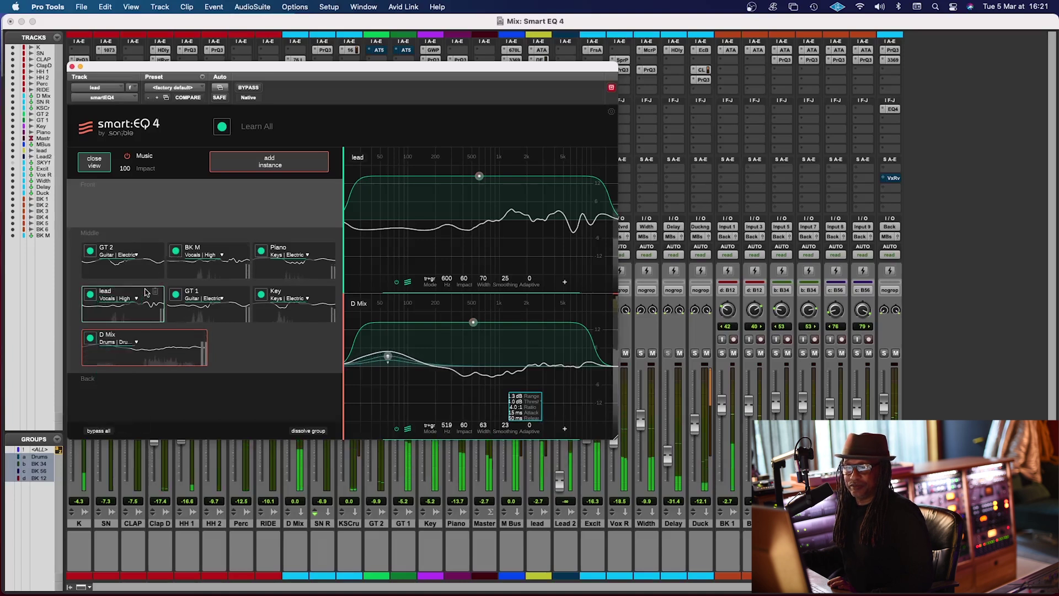
{"action": "left_click", "coordinate": [147, 249]}
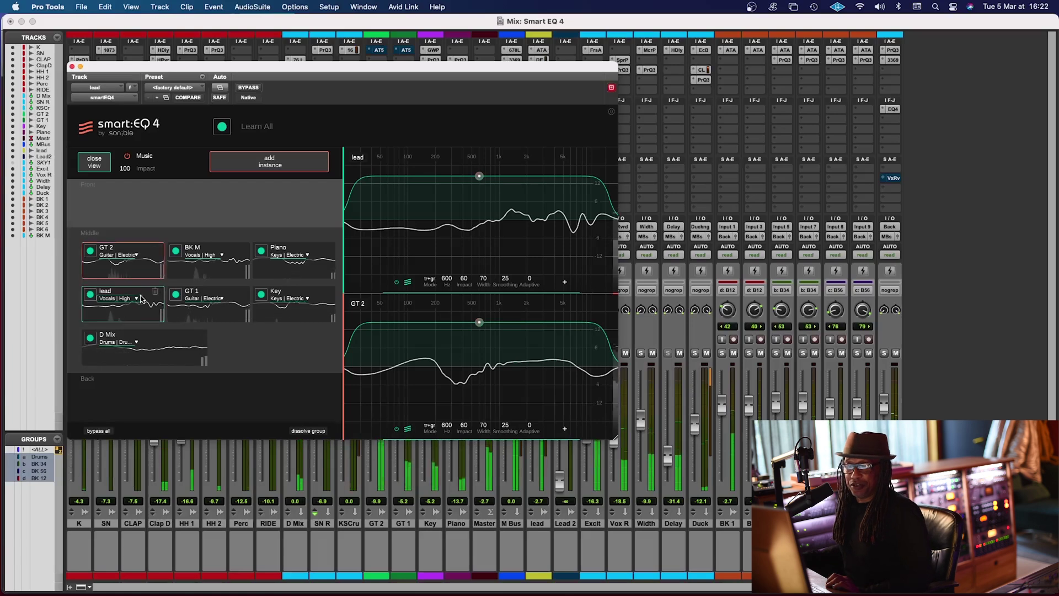
Place lead and BK M in the Front layer, with D Mix moved to Middle.
{"action": "left_click_drag", "start_coordinate": [141, 294], "coordinate": [146, 199]}
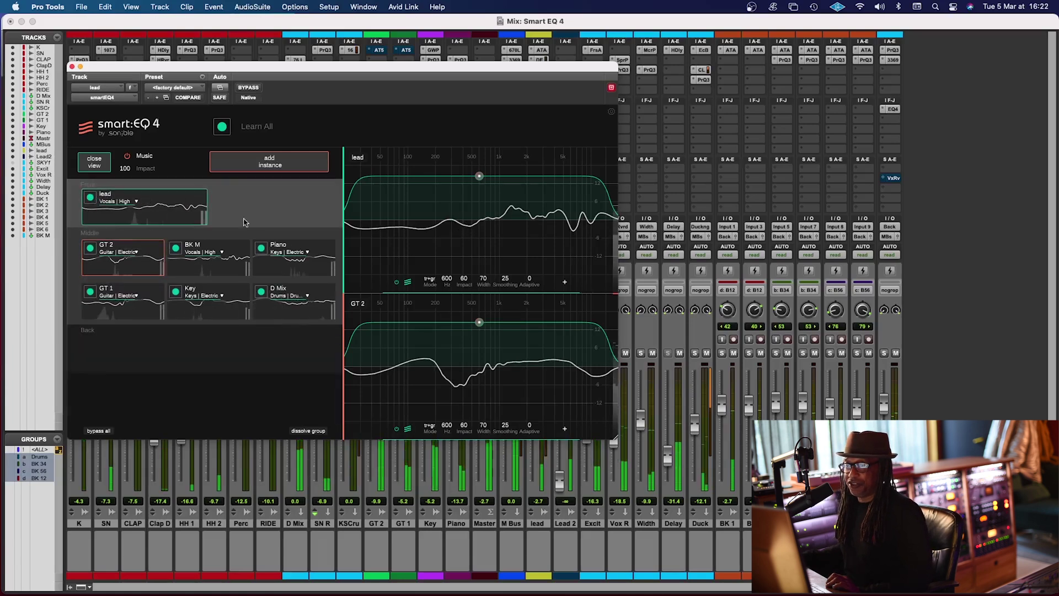
{"action": "left_click_drag", "start_coordinate": [157, 197], "coordinate": [157, 343]}
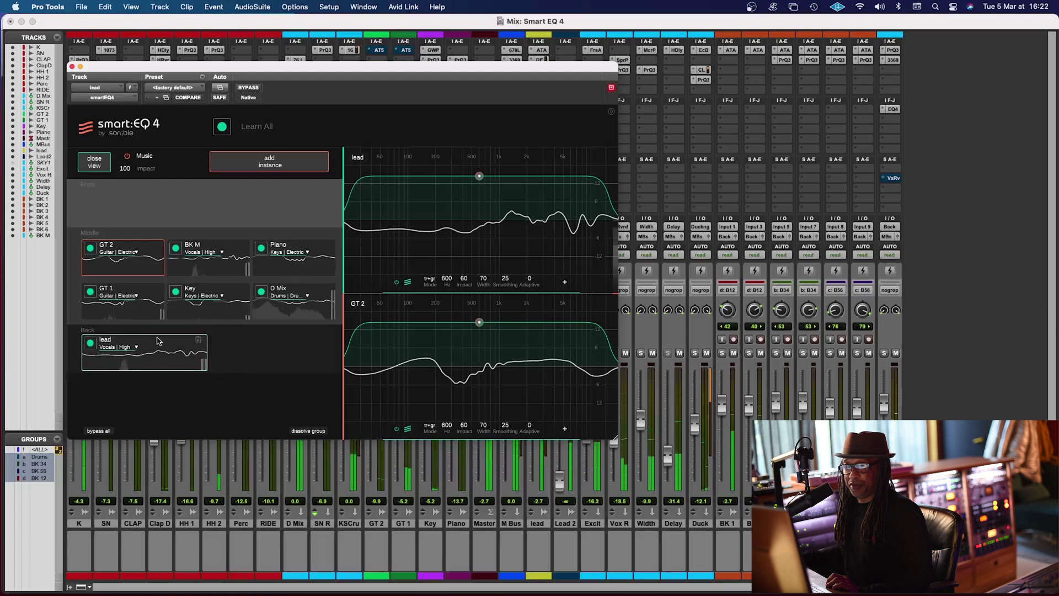
{"action": "left_click_drag", "start_coordinate": [160, 346], "coordinate": [161, 200]}
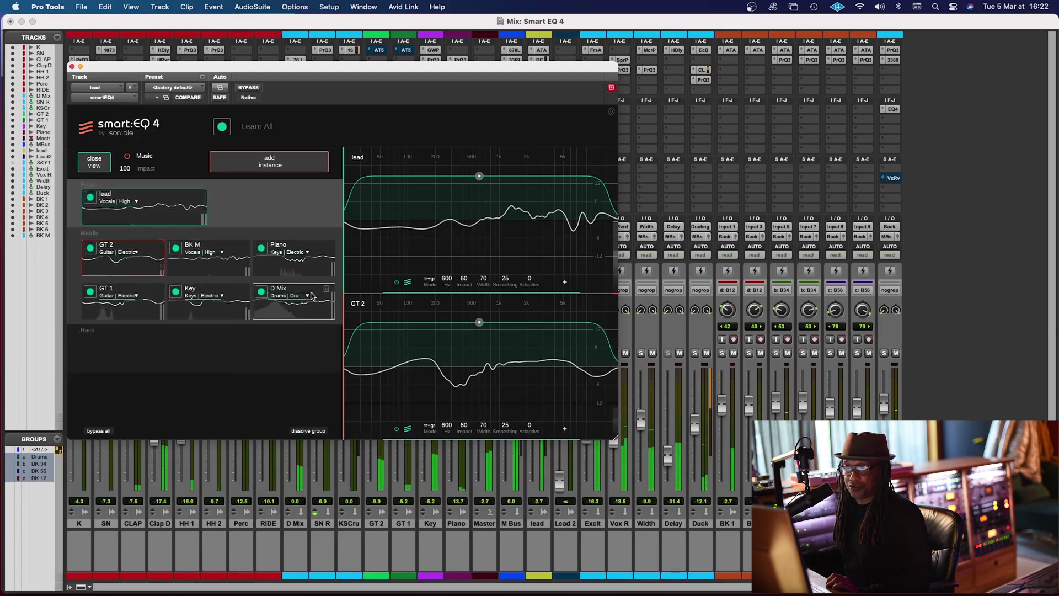
{"action": "left_click_drag", "start_coordinate": [283, 297], "coordinate": [305, 200]}
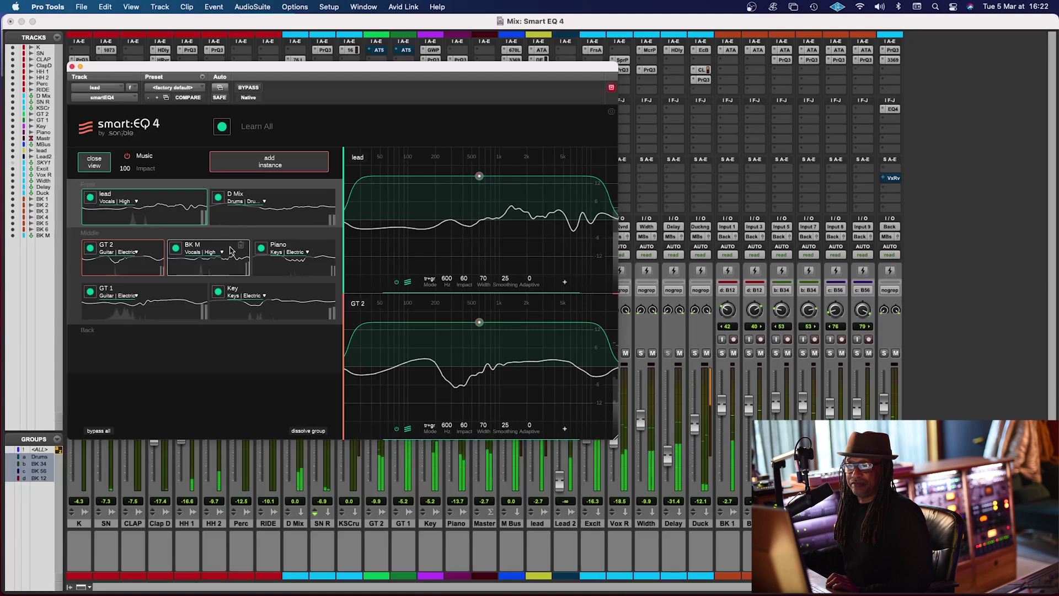
{"action": "left_click_drag", "start_coordinate": [229, 250], "coordinate": [264, 203]}
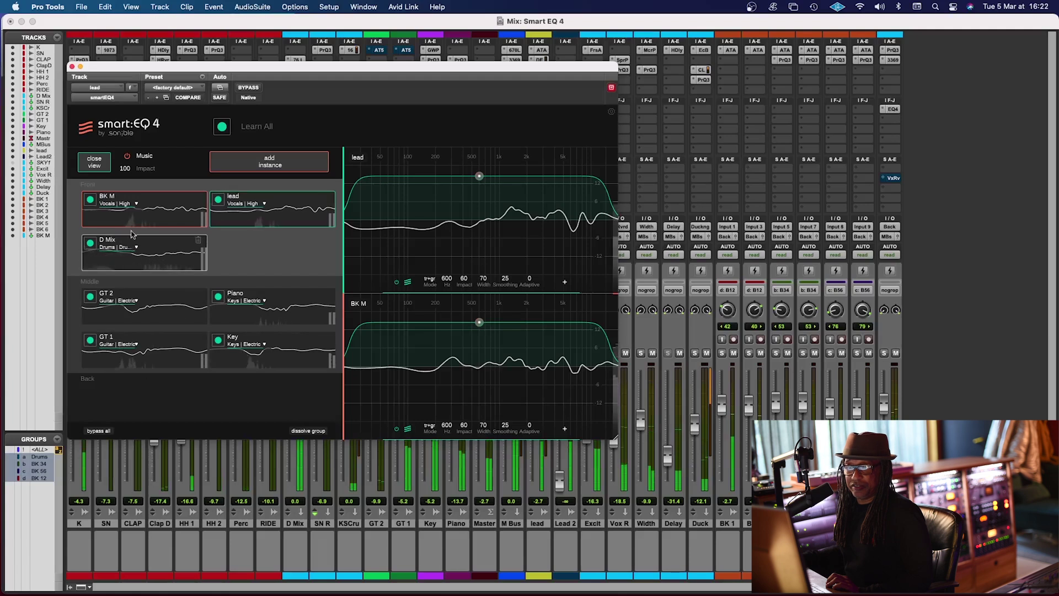
{"action": "left_click_drag", "start_coordinate": [156, 258], "coordinate": [185, 329]}
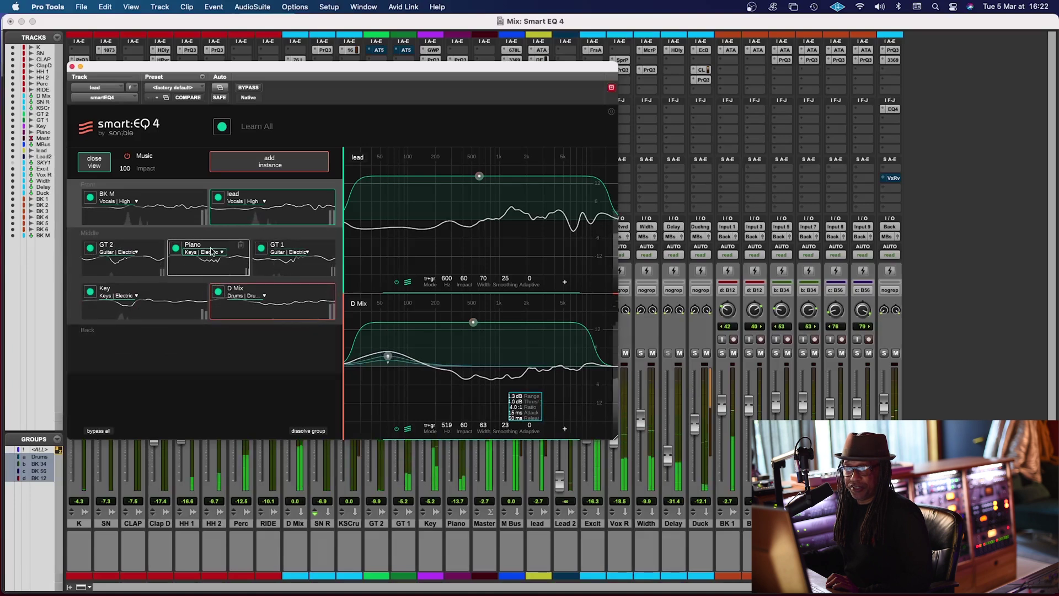
Put Piano and D Mix in the Back layer and keep Key in Middle.
{"action": "left_click", "coordinate": [210, 252]}
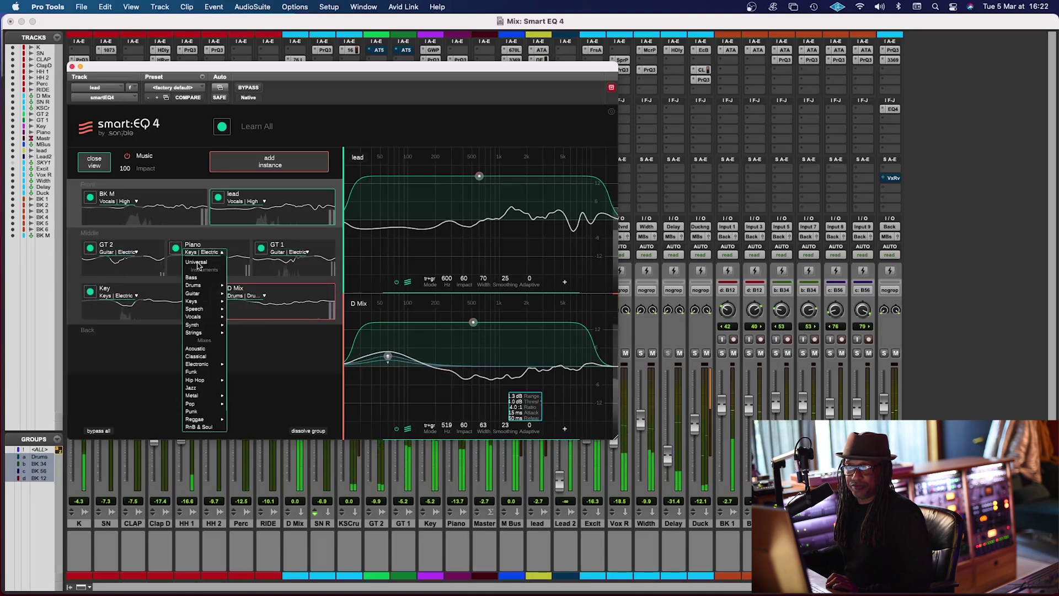
{"action": "left_click", "coordinate": [226, 243]}
{"action": "left_click_drag", "start_coordinate": [226, 244], "coordinate": [126, 353]}
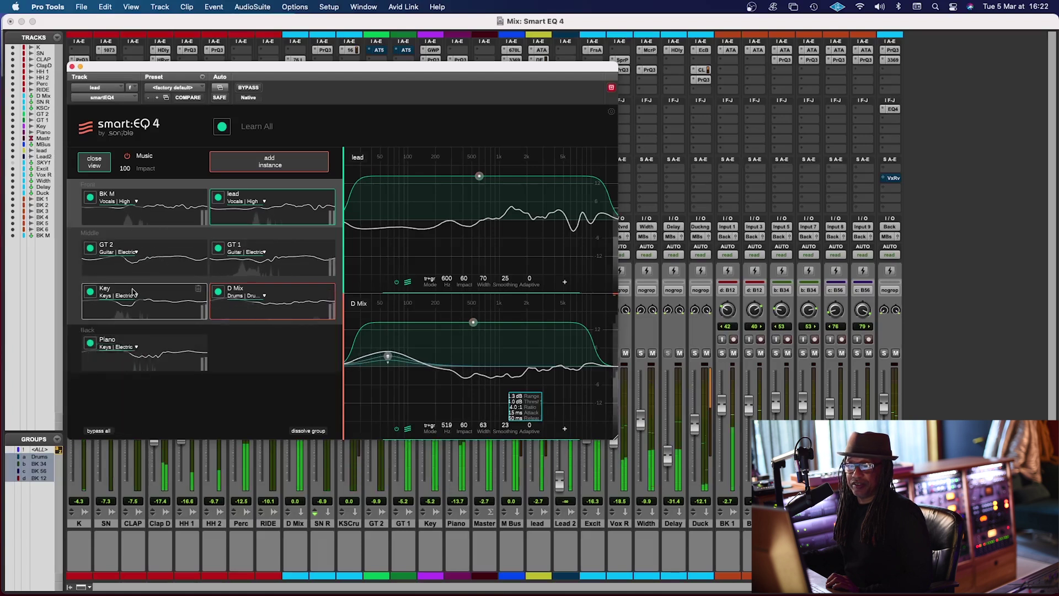
{"action": "left_click_drag", "start_coordinate": [170, 290], "coordinate": [307, 336]}
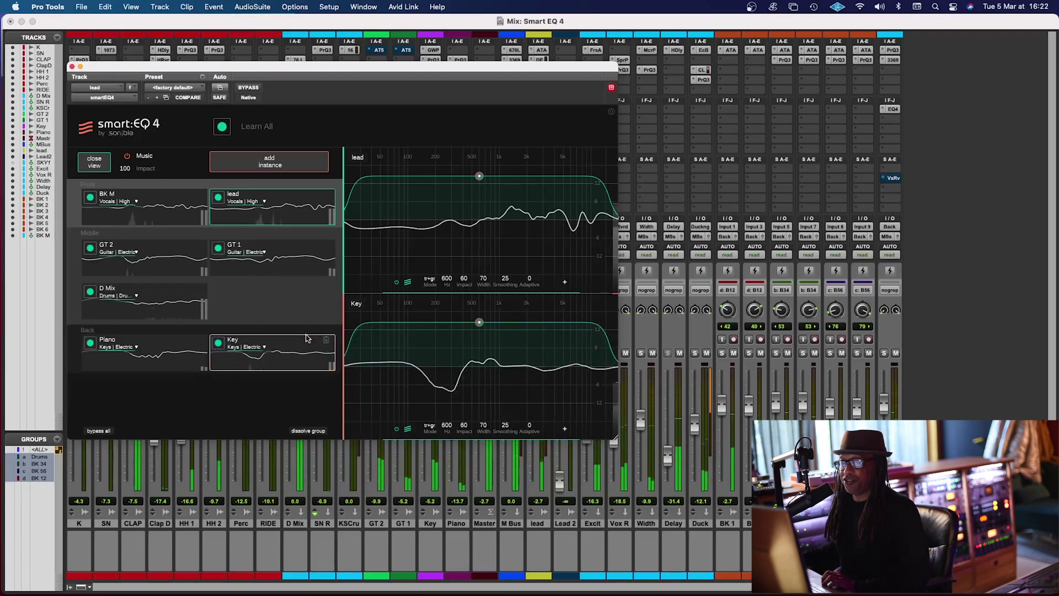
{"action": "left_click_drag", "start_coordinate": [226, 357], "coordinate": [226, 306]}
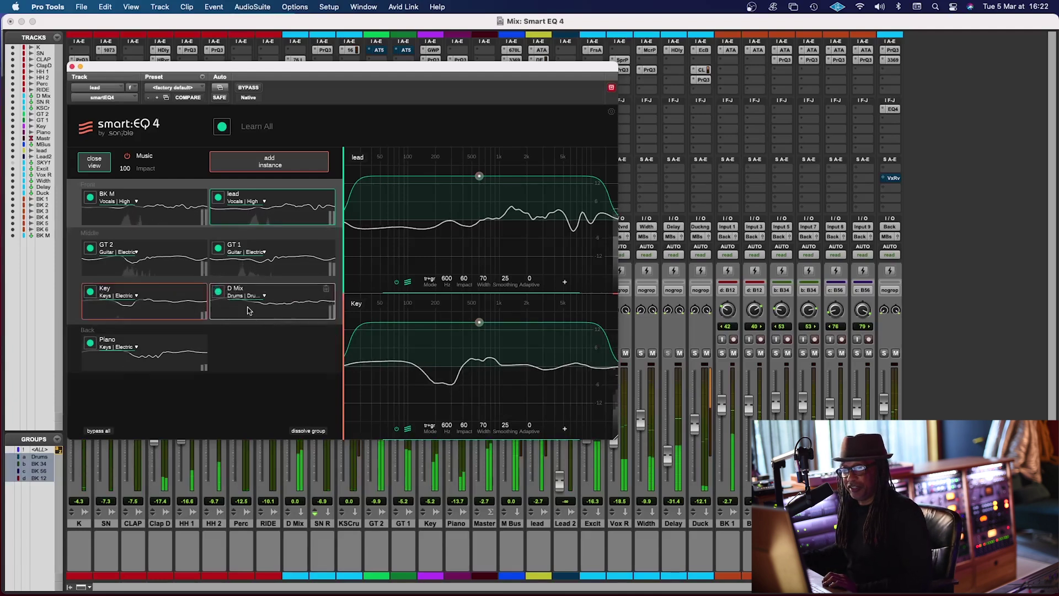
{"action": "left_click_drag", "start_coordinate": [302, 292], "coordinate": [315, 337]}
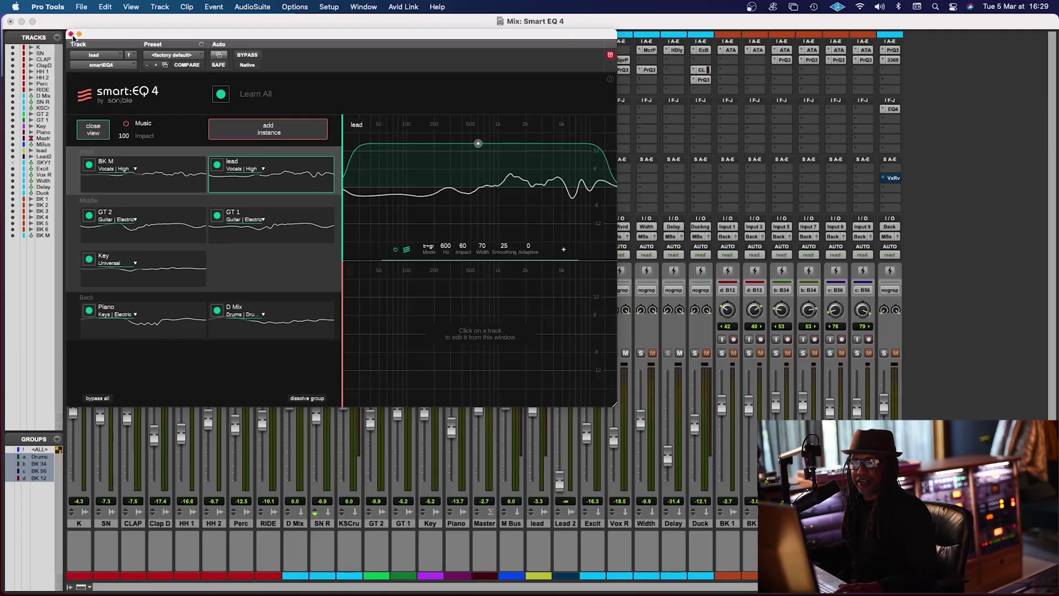
Close the group window, open smart:EQ 4 on Key, and start playback.
{"action": "left_click", "coordinate": [71, 34]}
{"action": "left_click", "coordinate": [433, 112]}
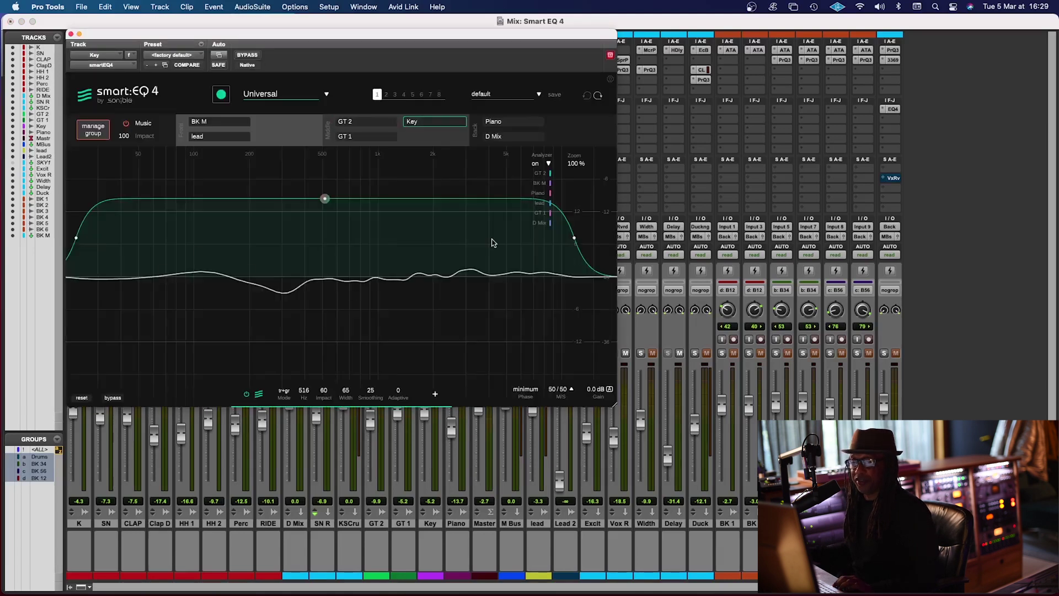
{"action": "key", "text": "space"}
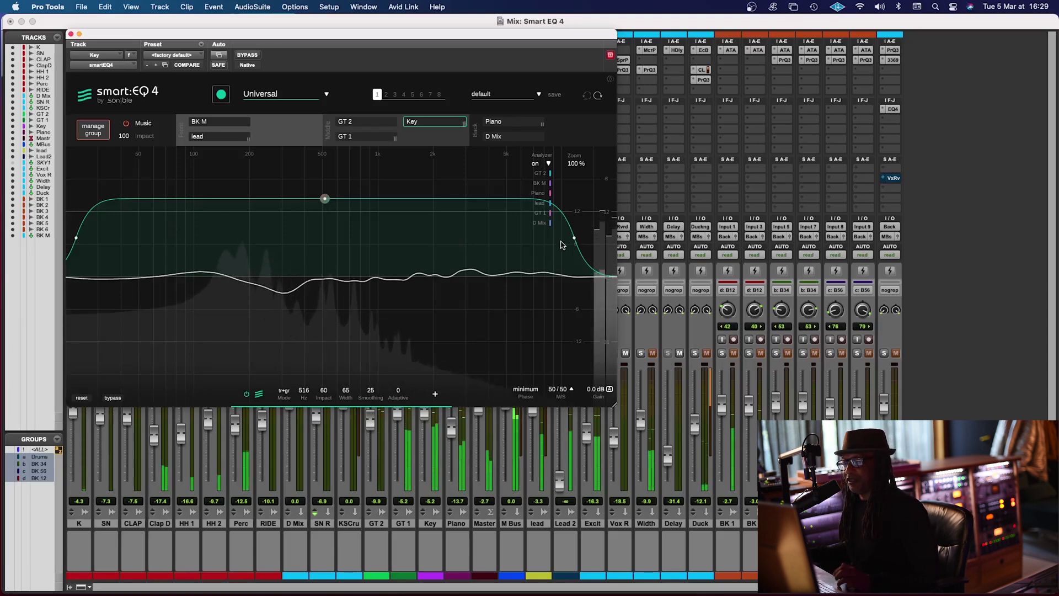
Split Key's filter into a lower band near 200 Hz and an upper band from 900 Hz.
{"action": "mouse_move", "coordinate": [575, 242]}
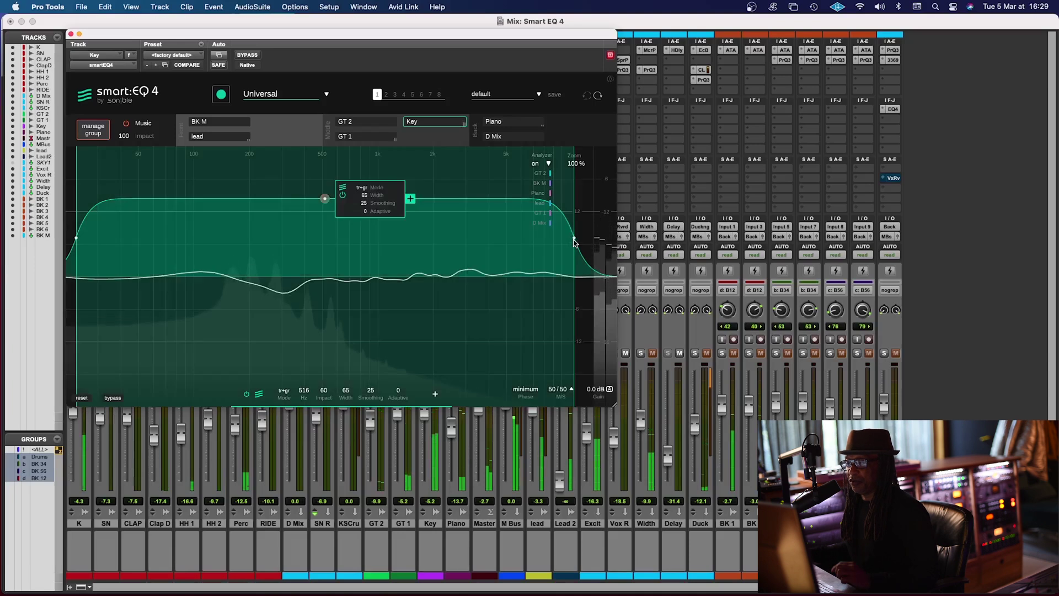
{"action": "left_click", "coordinate": [410, 200]}
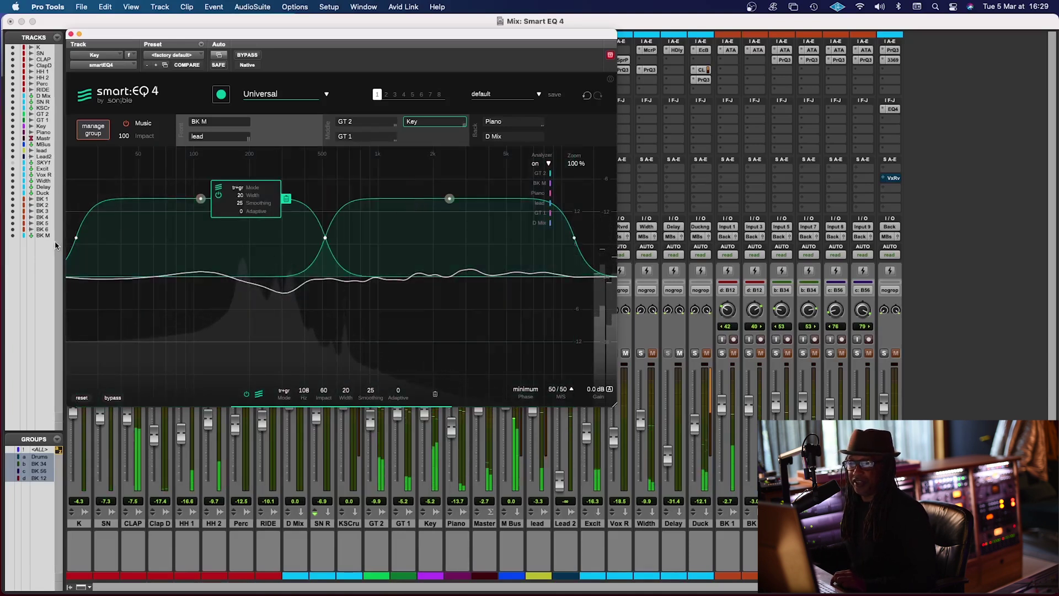
{"action": "left_click_drag", "start_coordinate": [109, 241], "coordinate": [221, 238]}
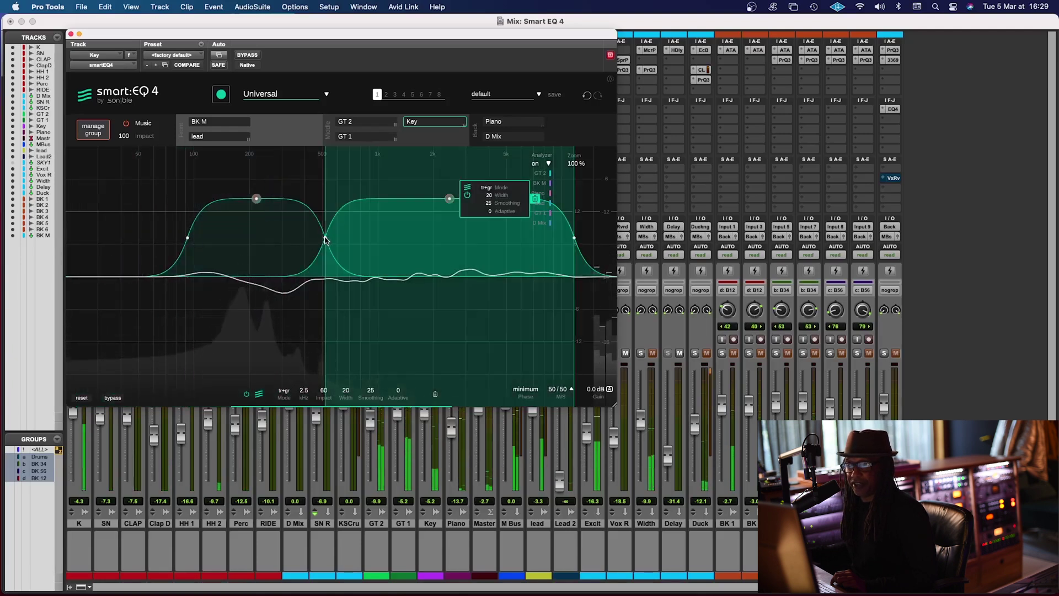
{"action": "left_click_drag", "start_coordinate": [326, 240], "coordinate": [301, 240]}
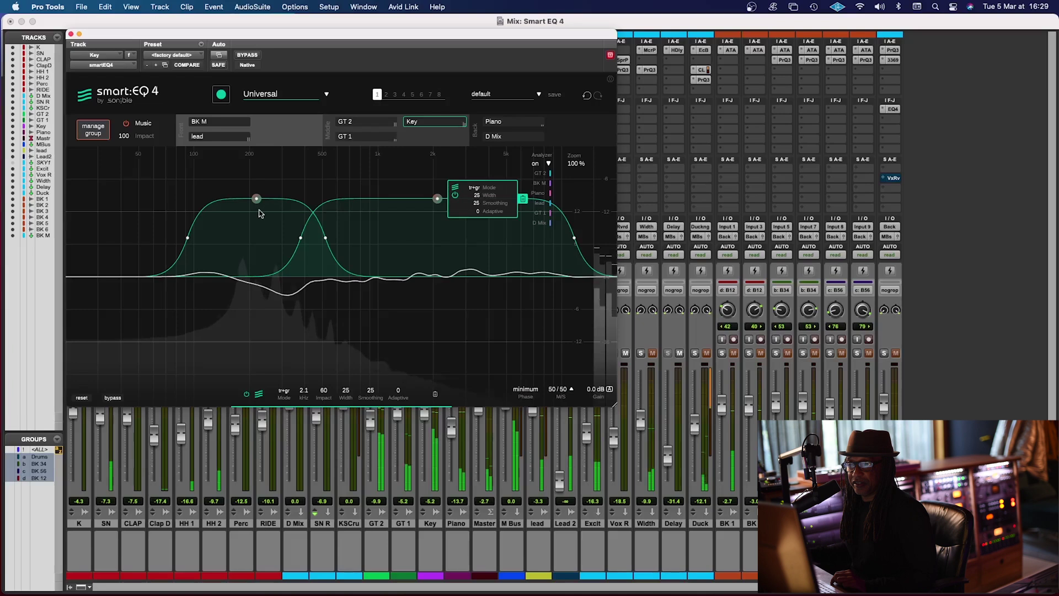
{"action": "left_click_drag", "start_coordinate": [257, 199], "coordinate": [255, 226]}
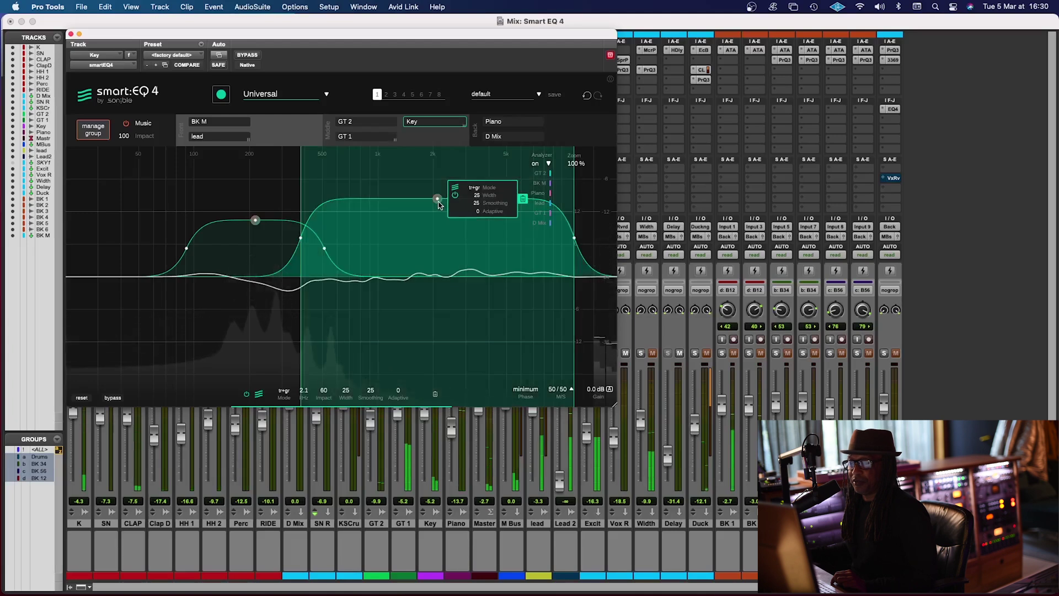
{"action": "left_click_drag", "start_coordinate": [576, 240], "coordinate": [433, 242]}
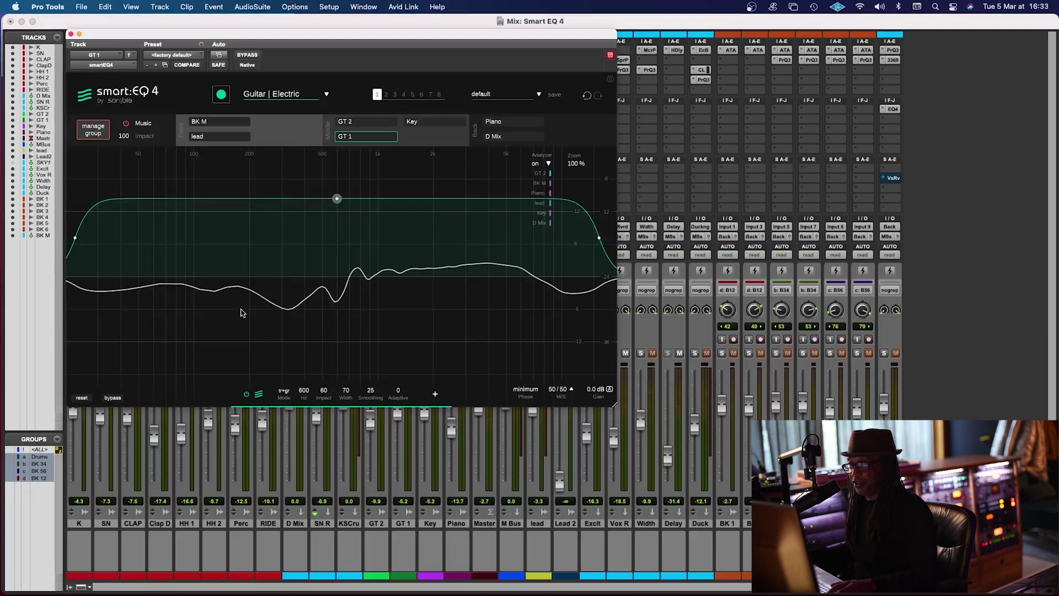
Play the mix and overlay GT 2's spectrum in GT 1's smart:EQ 4 analyzer.
{"action": "key", "text": "space"}
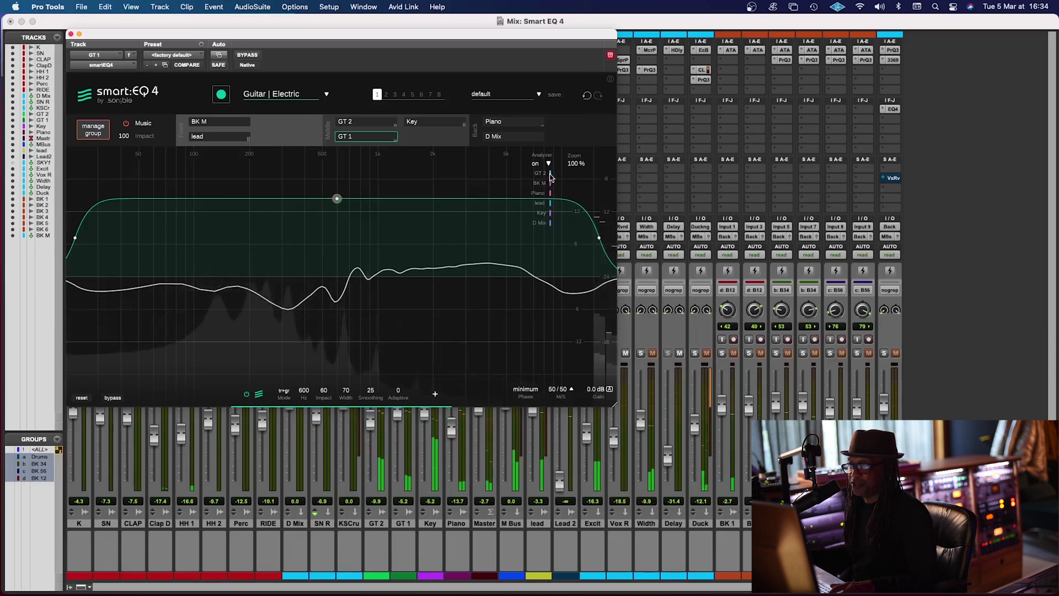
{"action": "mouse_move", "coordinate": [548, 176]}
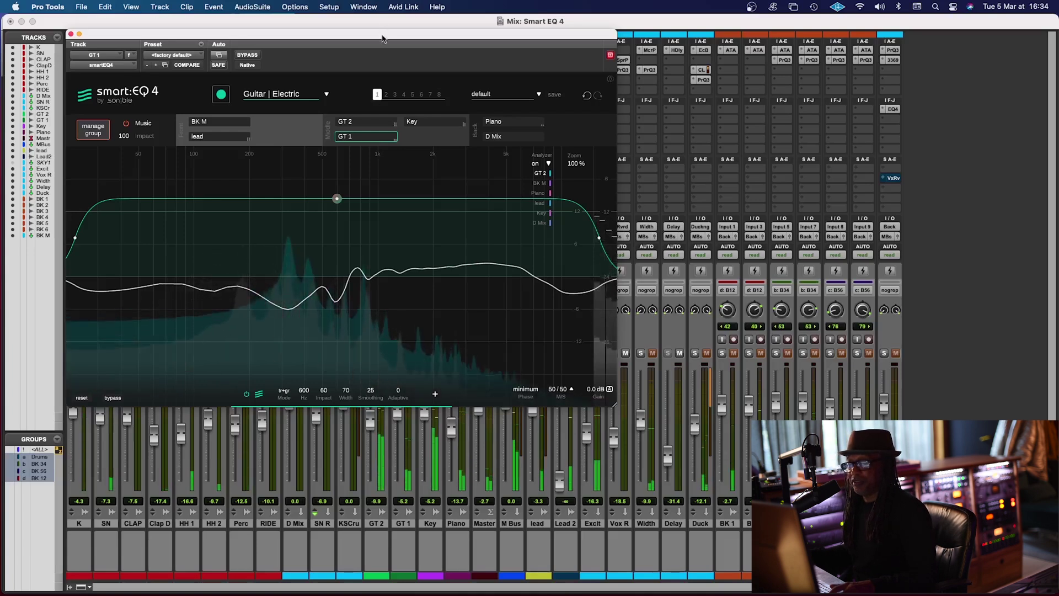
Reposition the GT 1 smart:EQ 4 window right and up, then back to the left.
{"action": "left_click_drag", "start_coordinate": [382, 39], "coordinate": [779, 80]}
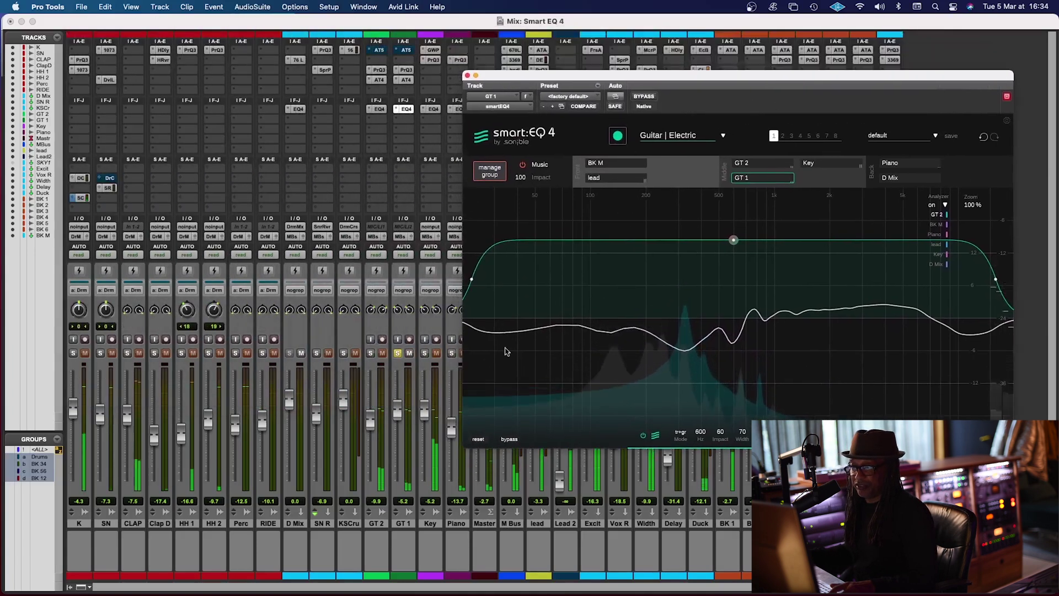
{"action": "left_click", "coordinate": [370, 353]}
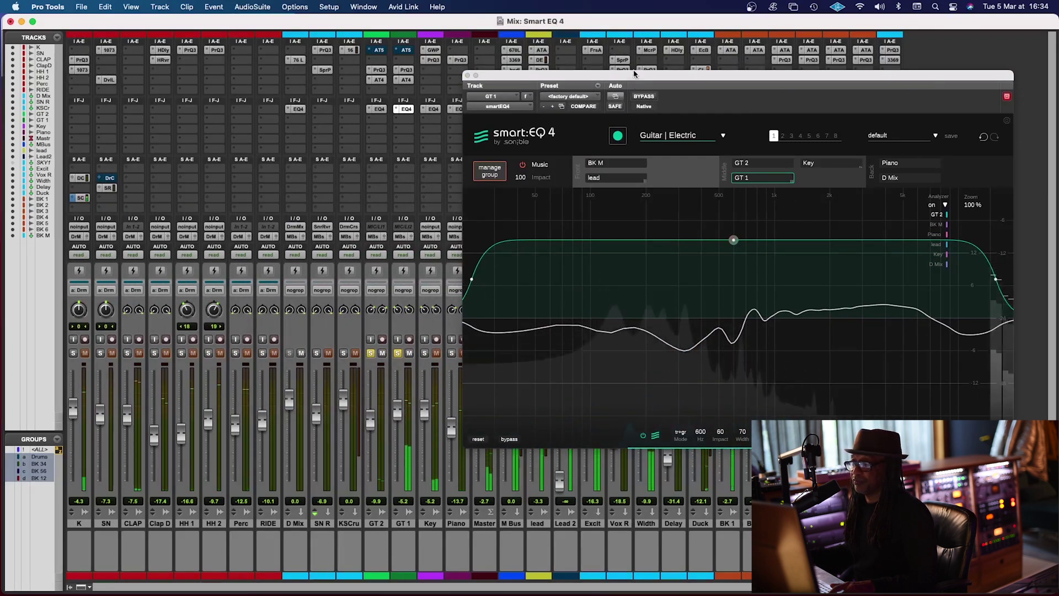
{"action": "left_click_drag", "start_coordinate": [633, 76], "coordinate": [651, 37]}
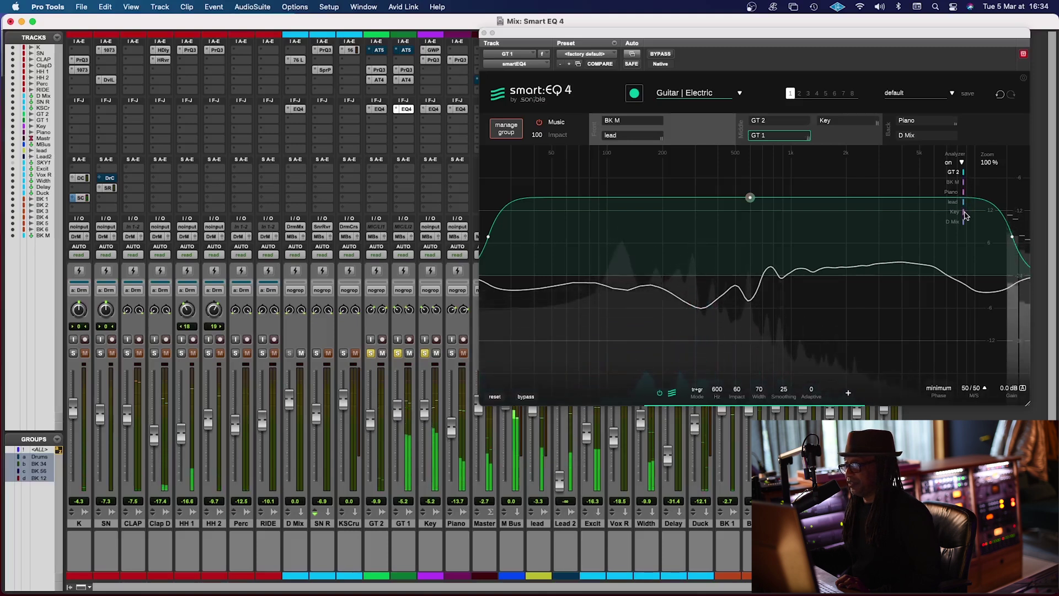
{"action": "left_click", "coordinate": [965, 215]}
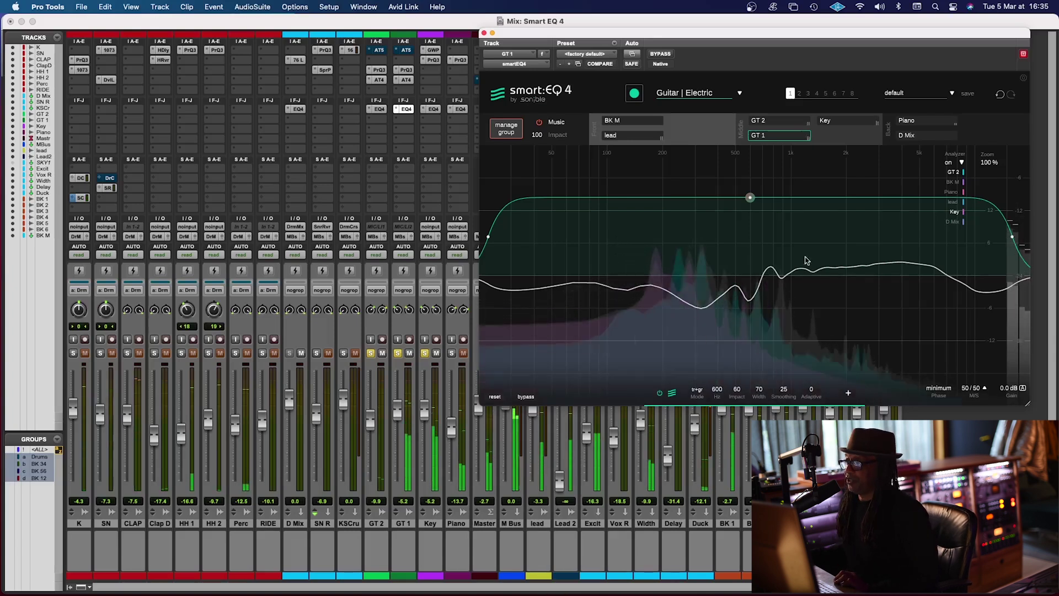
{"action": "left_click_drag", "start_coordinate": [820, 35], "coordinate": [440, 53]}
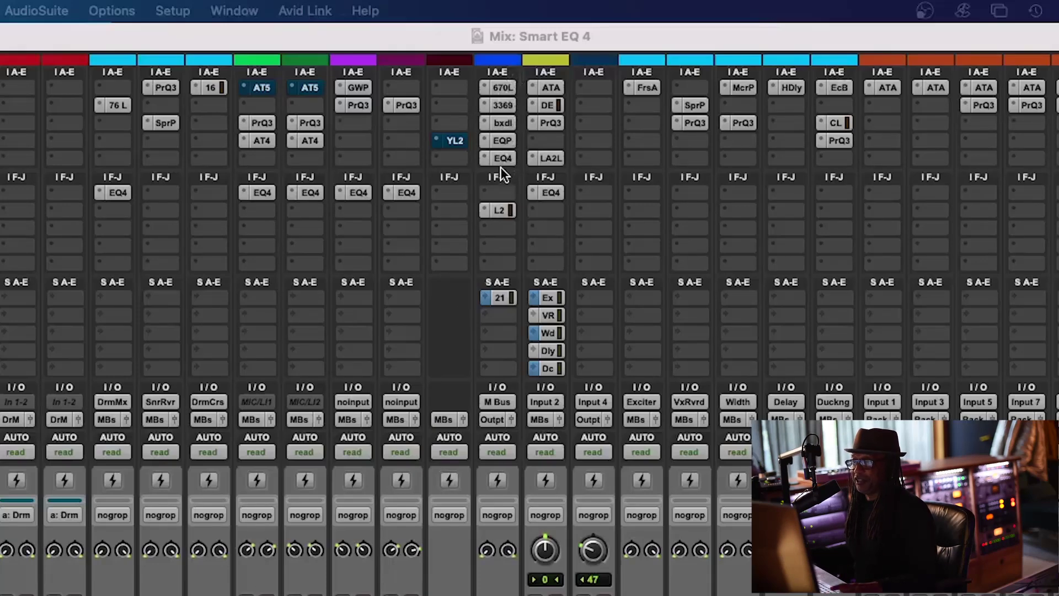
Open smart:EQ 4 on the M Bus and choose the RnB & Soul profile.
{"action": "left_click", "coordinate": [503, 158]}
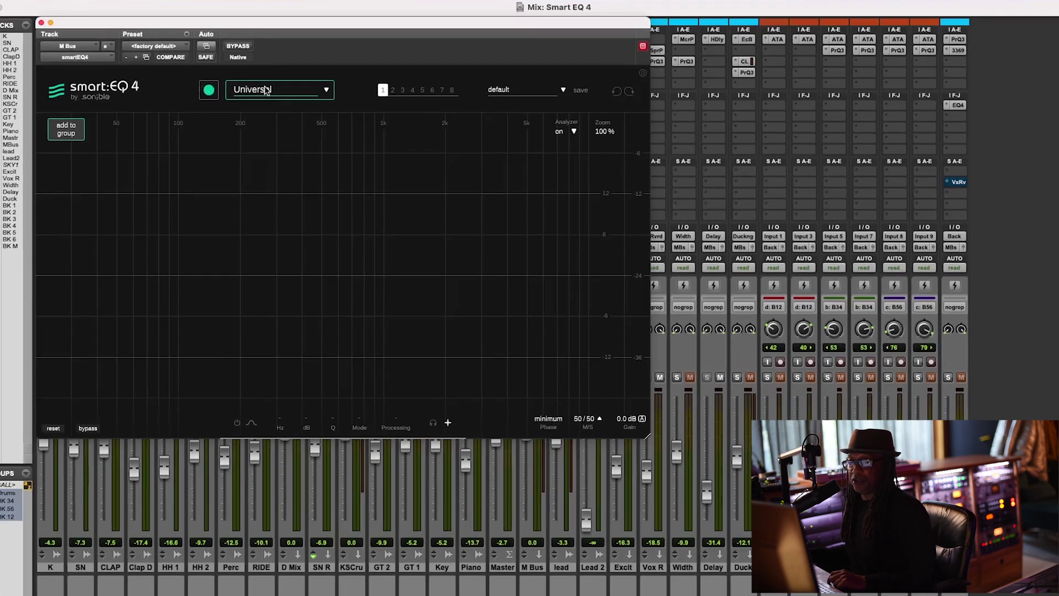
{"action": "left_click", "coordinate": [270, 96]}
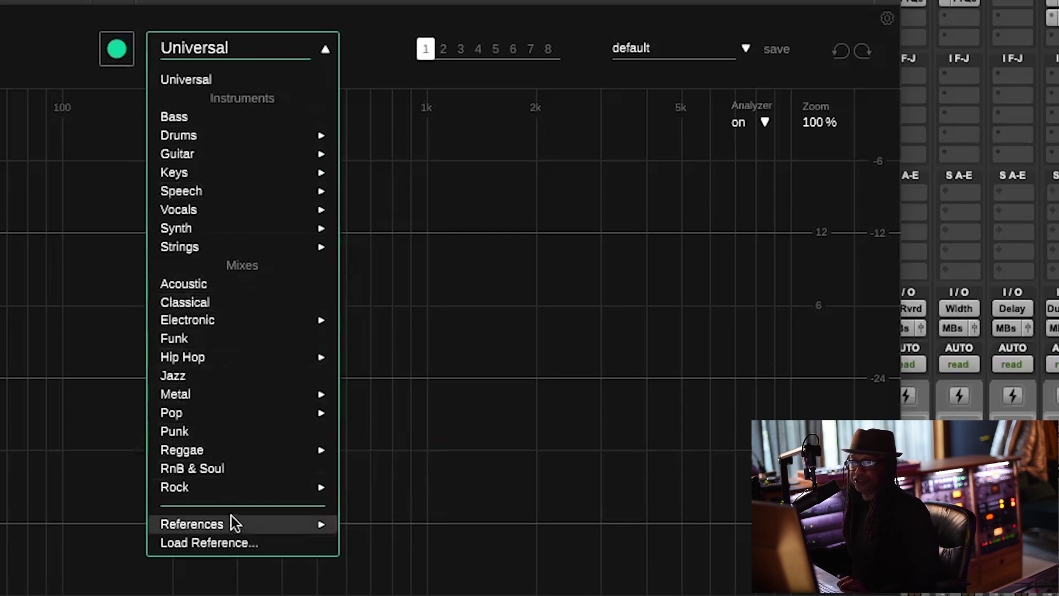
{"action": "left_click", "coordinate": [234, 469]}
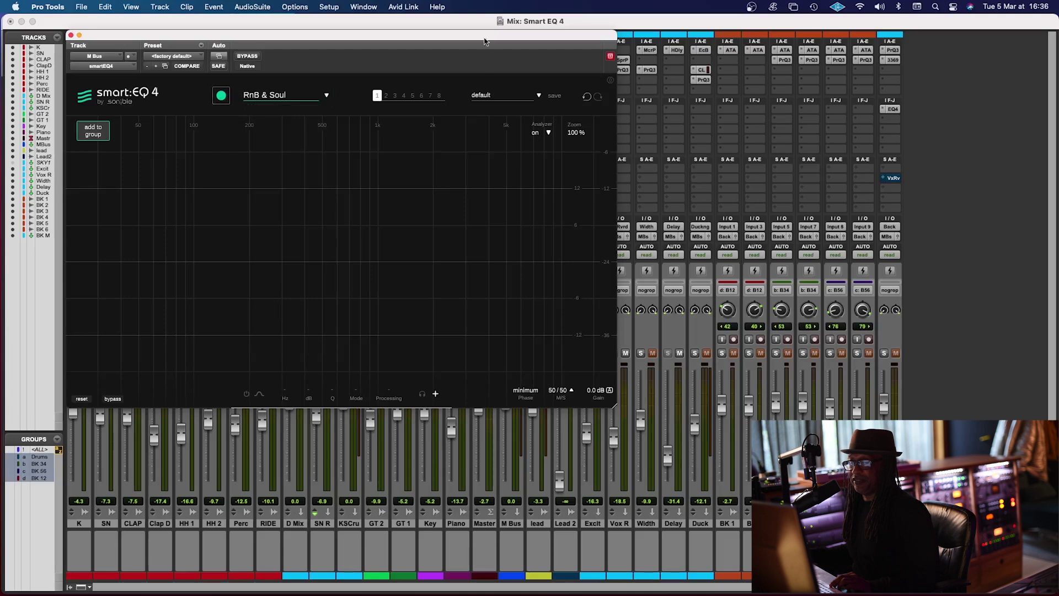
Clear the remaining solo, play the mix, and learn a 600 Hz, impact 60 smart:filter.
{"action": "left_click_drag", "start_coordinate": [484, 41], "coordinate": [654, 426]}
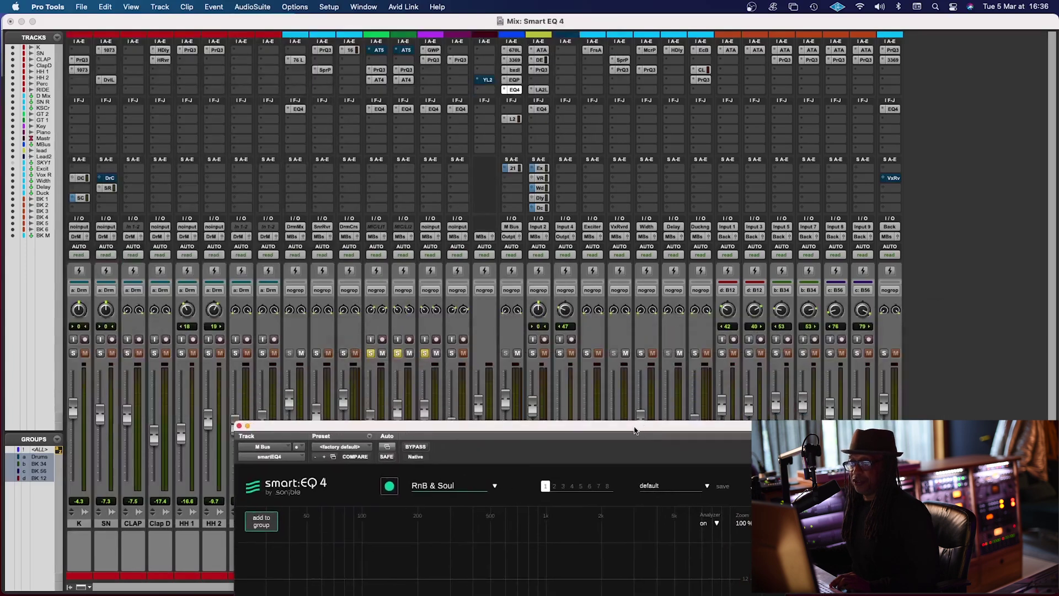
{"action": "left_click", "coordinate": [373, 356]}
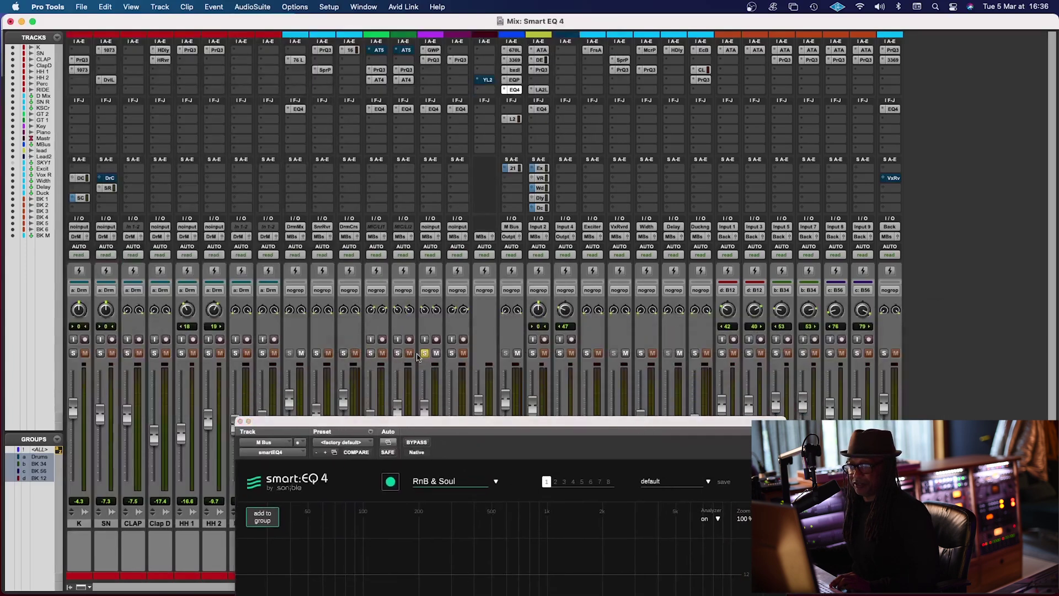
{"action": "left_click_drag", "start_coordinate": [526, 426], "coordinate": [354, 39]}
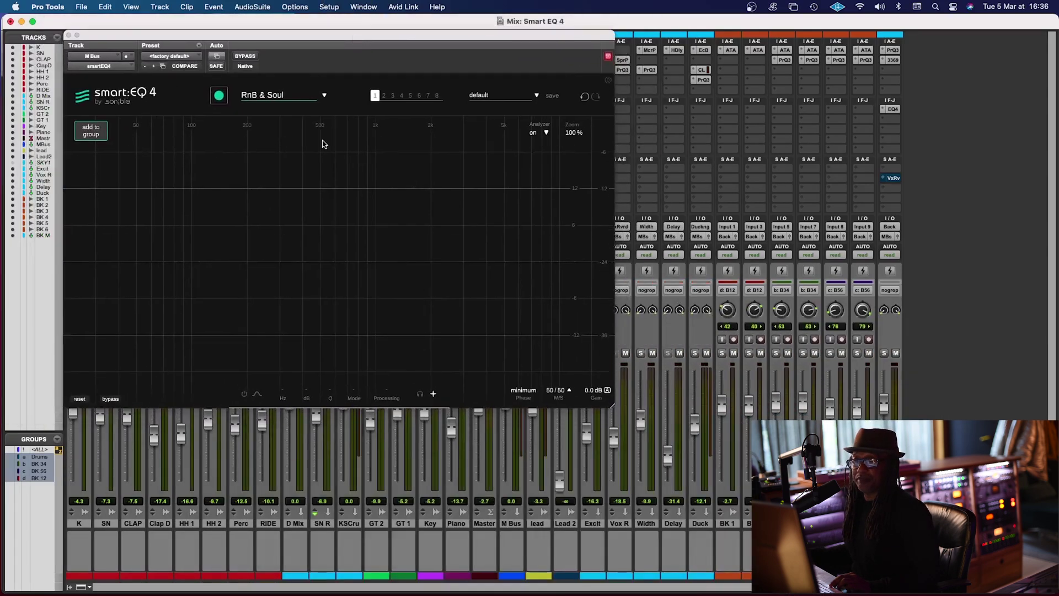
{"action": "key", "text": "space"}
{"action": "left_click", "coordinate": [219, 96]}
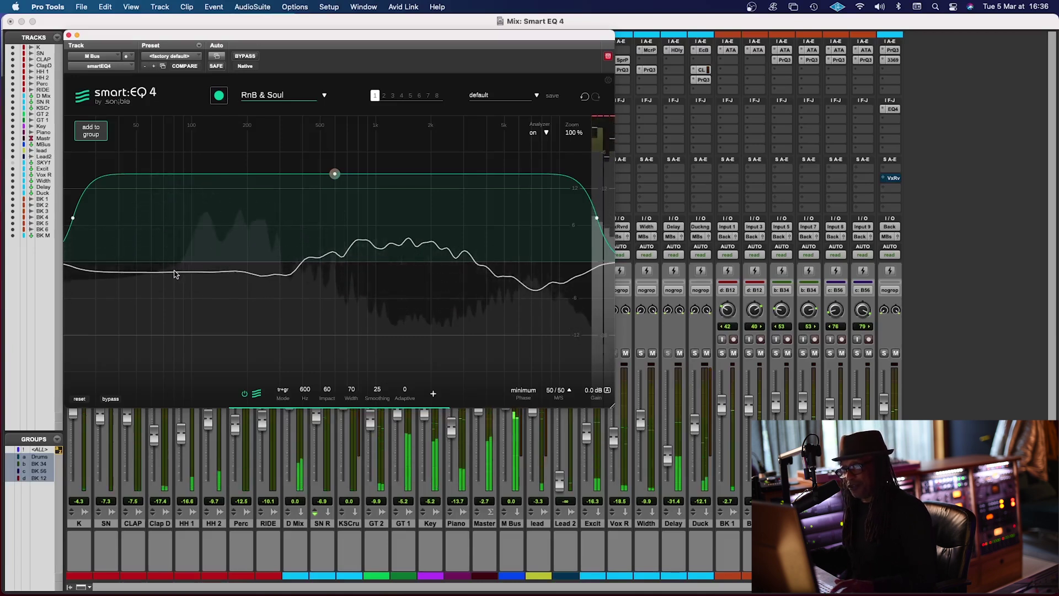
Add boost bands of +4.8 dB at 65 Hz and +2.1 dB at 221 Hz.
{"action": "double_click", "coordinate": [169, 272]}
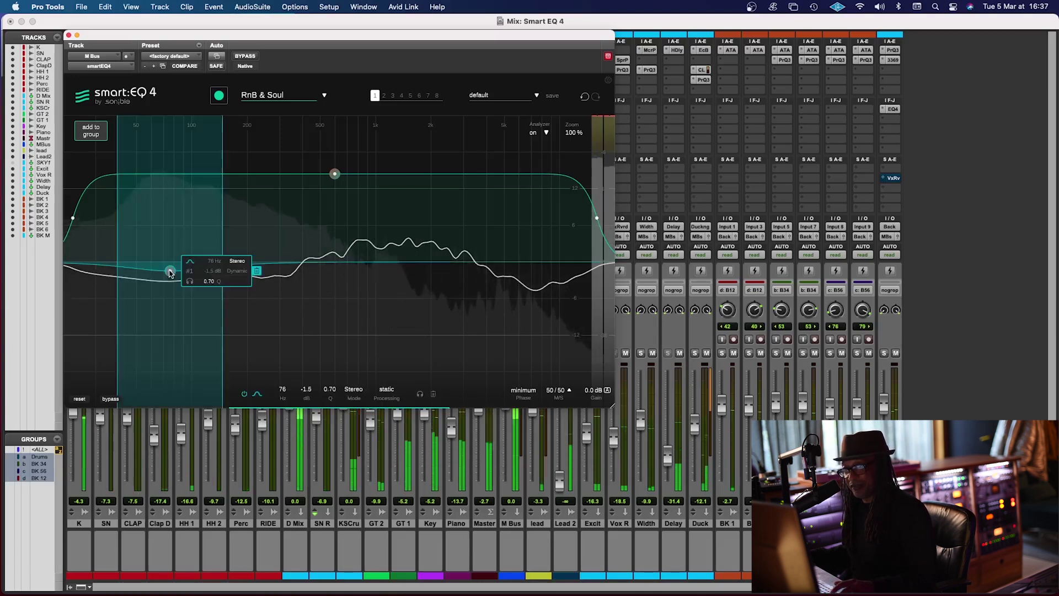
{"action": "left_click_drag", "start_coordinate": [170, 272], "coordinate": [157, 234]}
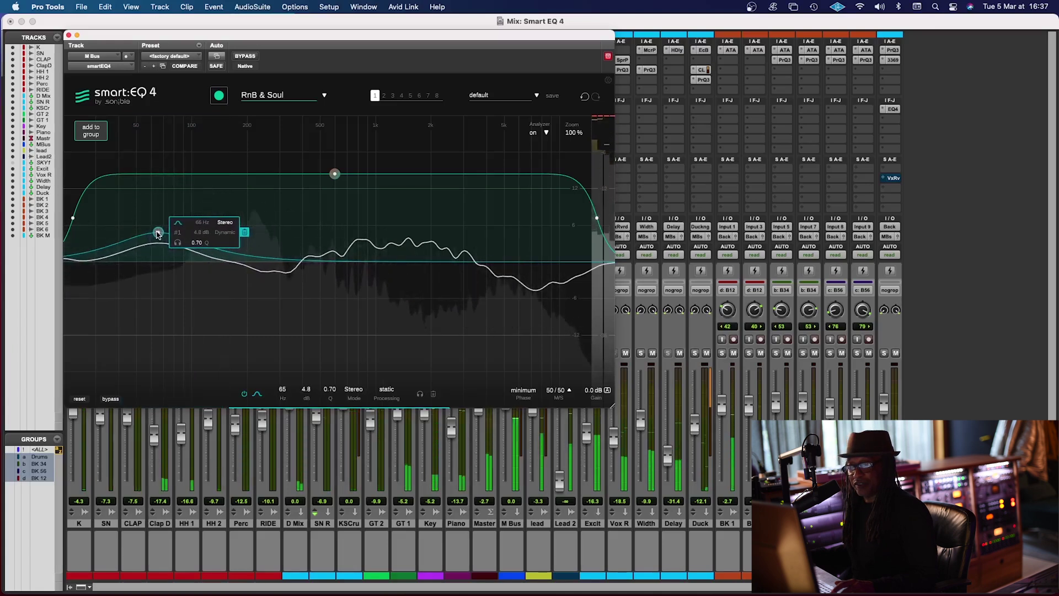
{"action": "double_click", "coordinate": [254, 254]}
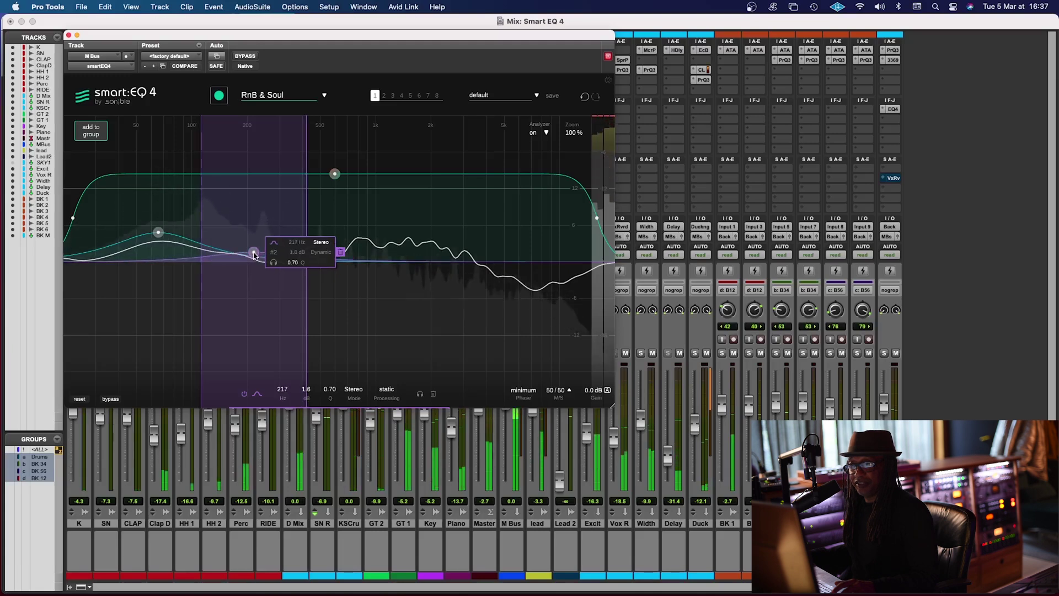
{"action": "left_click_drag", "start_coordinate": [253, 255], "coordinate": [255, 251]}
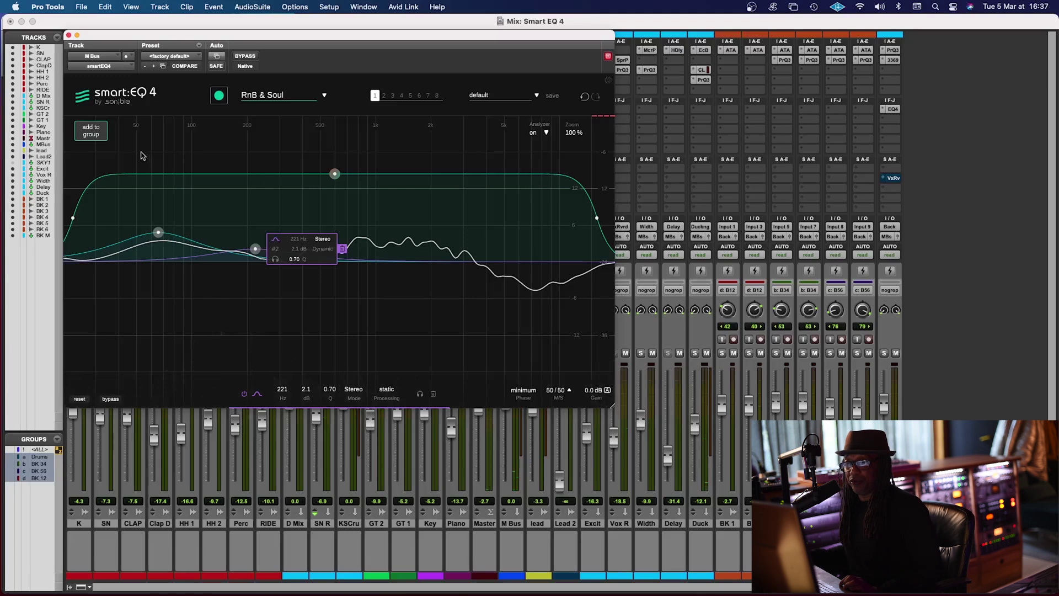
{"action": "left_click", "coordinate": [159, 233]}
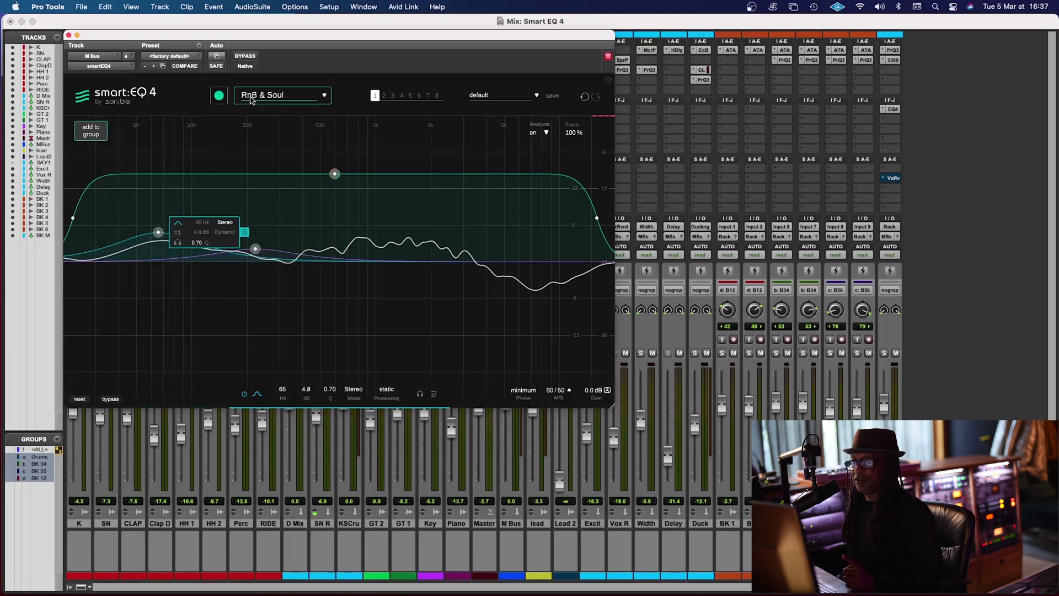
Choose Load Reference... from the profile list to browse for a reference track.
{"action": "left_click", "coordinate": [272, 98]}
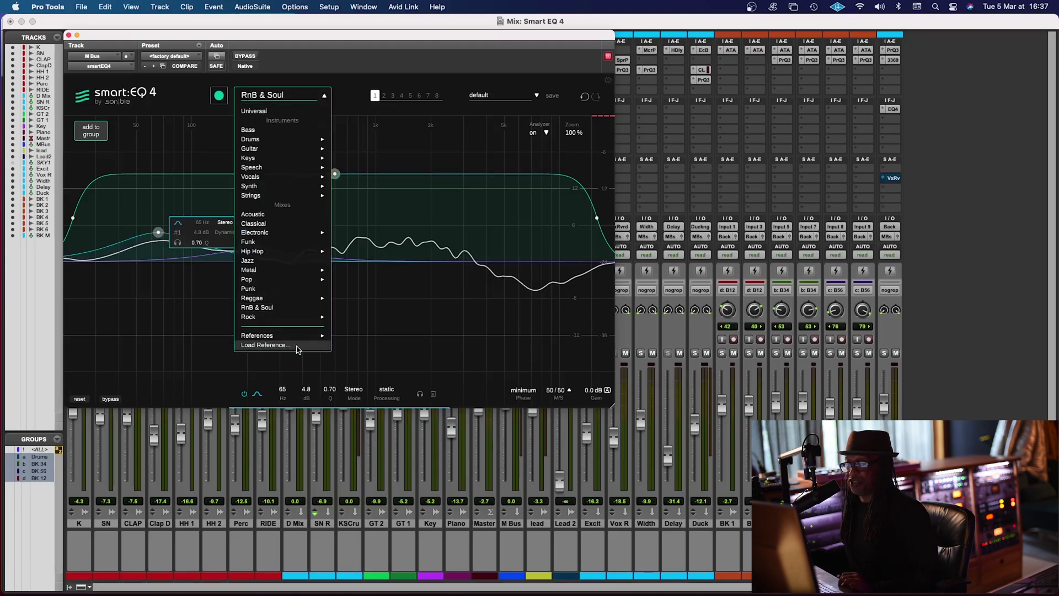
{"action": "left_click", "coordinate": [265, 345]}
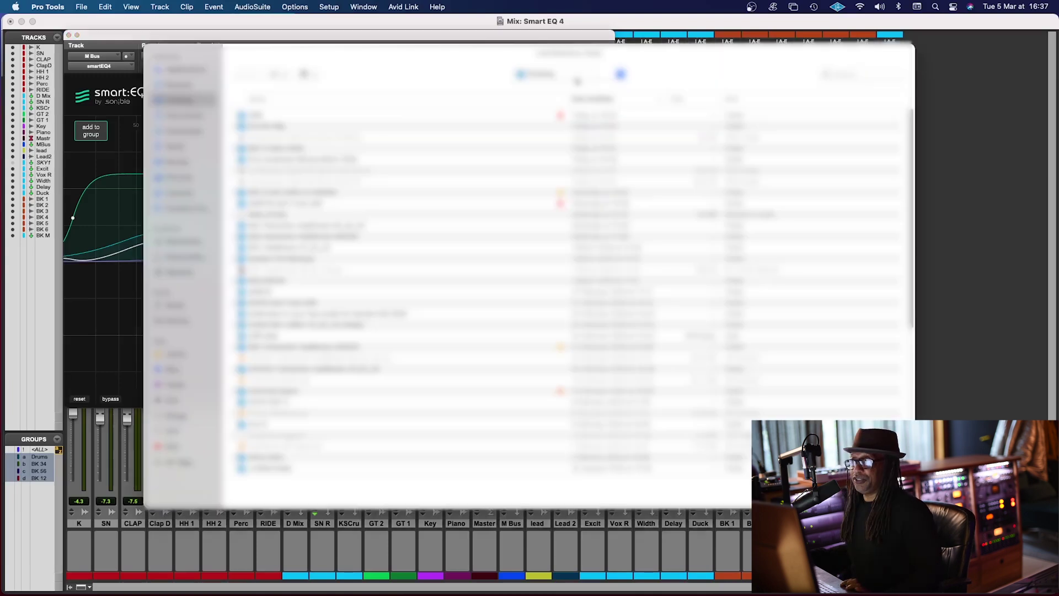